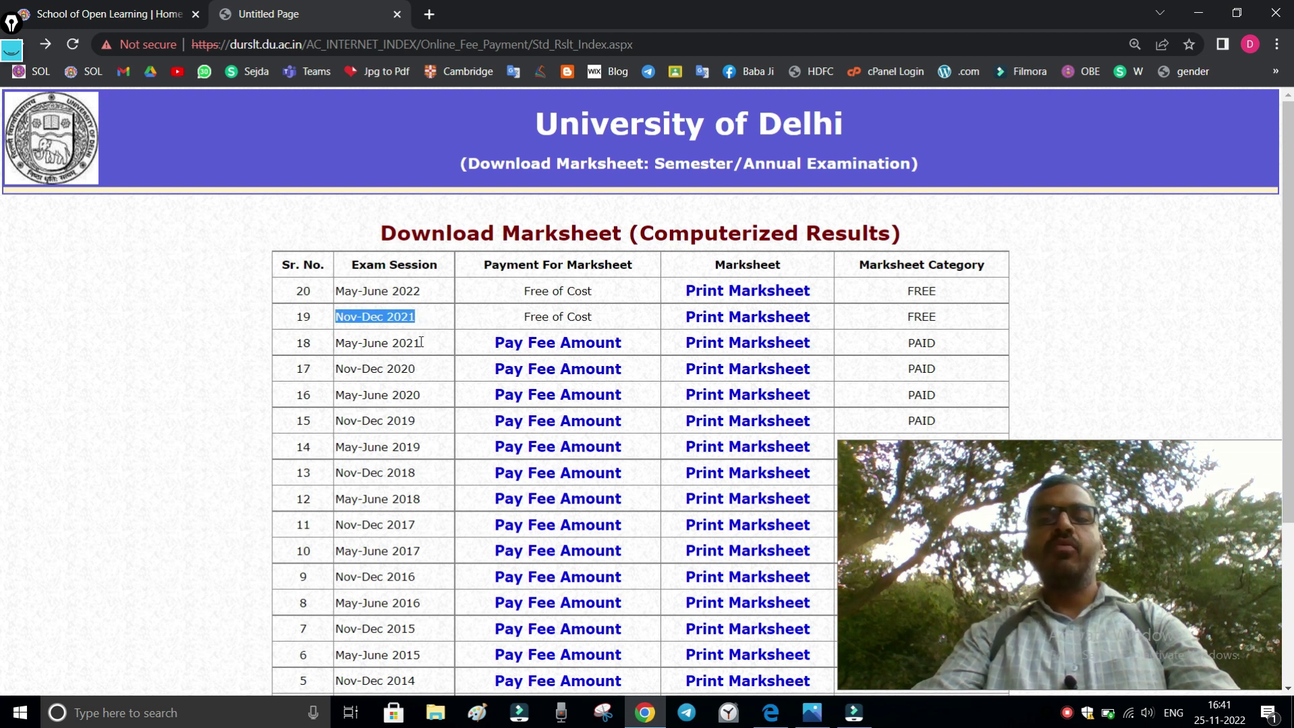
Circle the Download Marksheet heading and the latest exam session rows freehand with the annotation pen.
click(15, 53)
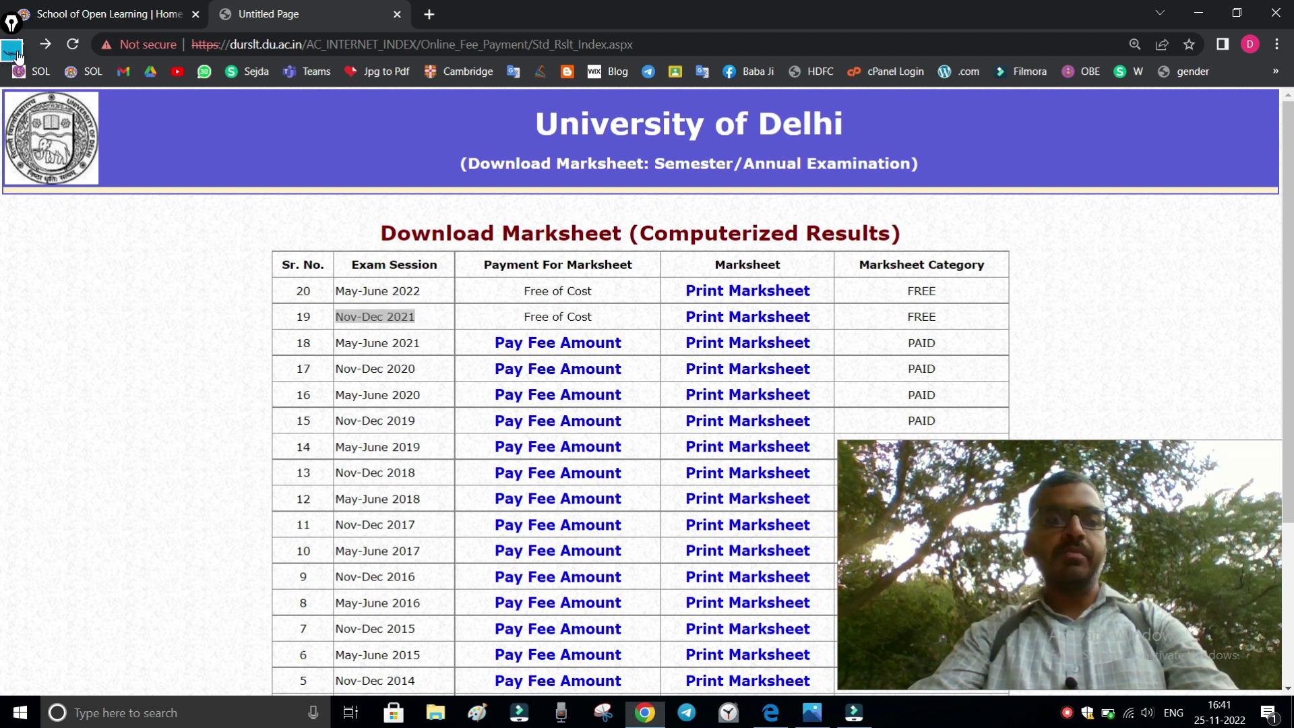
click(11, 110)
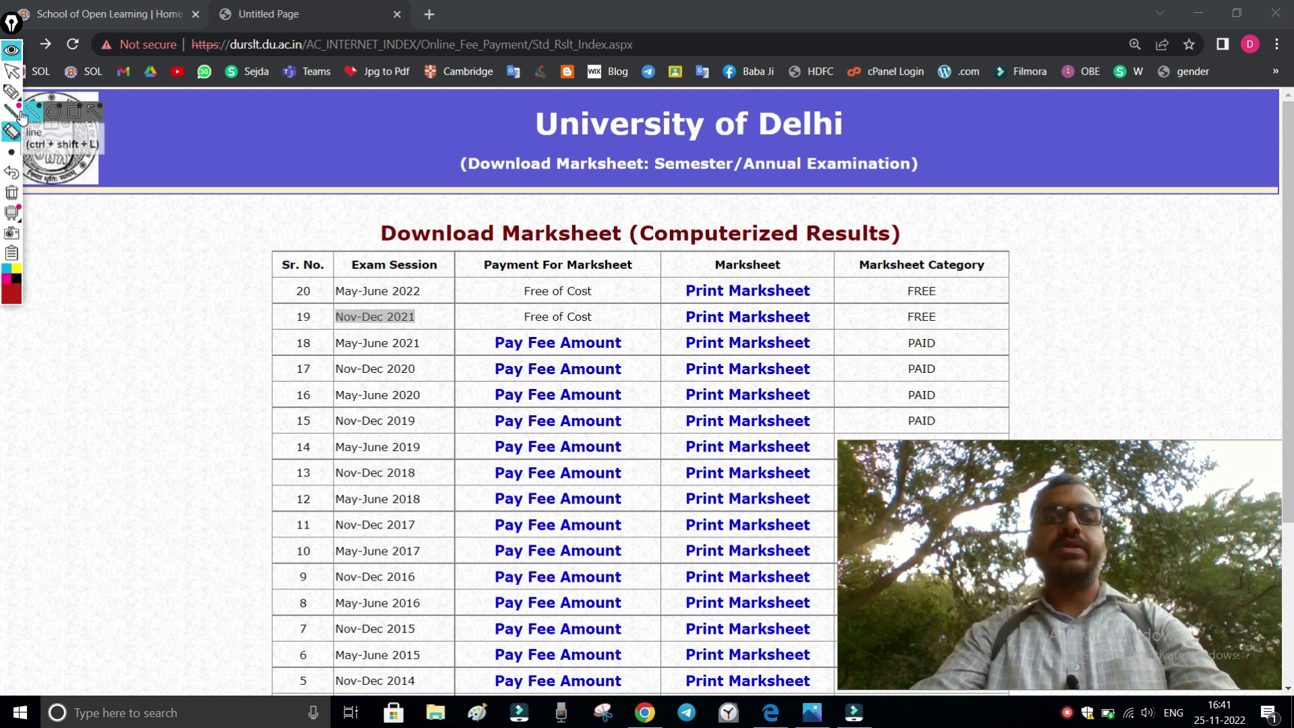
click(11, 92)
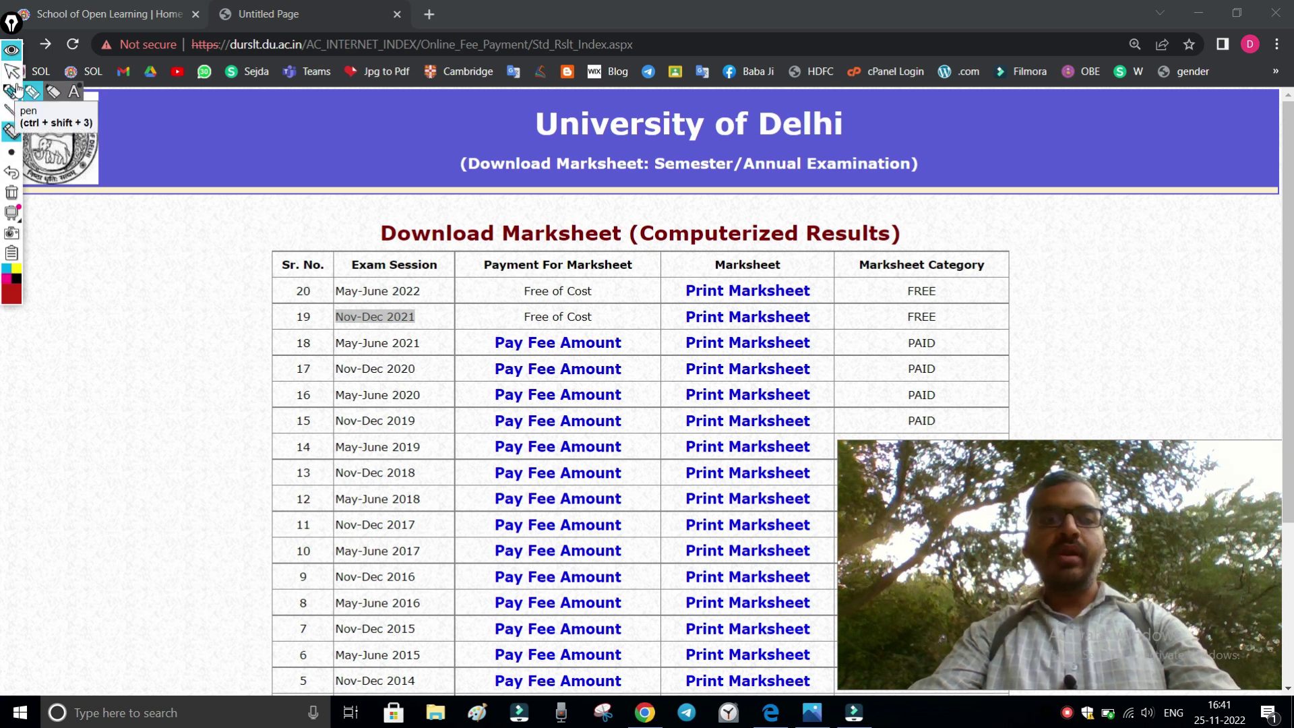
click(34, 94)
drag(539, 198, 357, 200)
mouse_move(303, 275)
mouse_down()
mouse_move(426, 372)
mouse_move(865, 379)
mouse_move(981, 279)
mouse_move(925, 220)
mouse_up()
drag(780, 204, 553, 202)
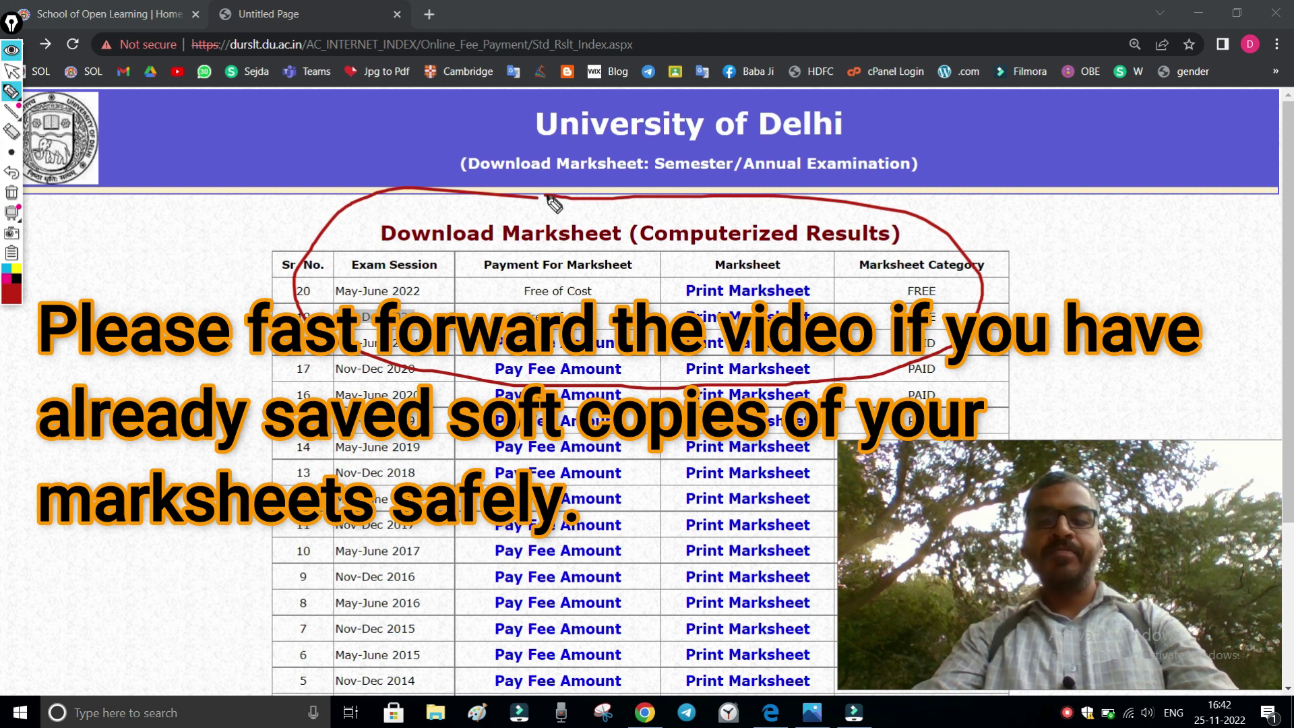
Draw pen arrows pointing at the Nov-Dec 2021 row and its Print Marksheet link.
drag(823, 316, 1085, 246)
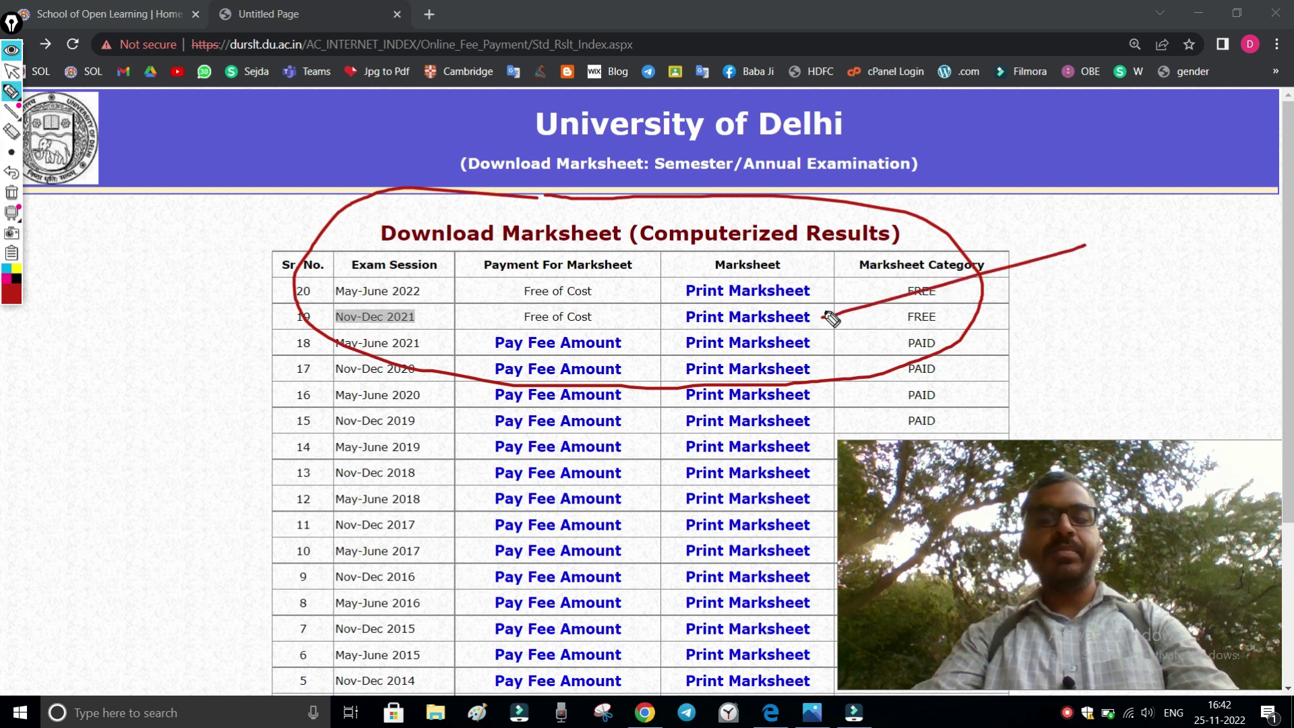
mouse_move(861, 286)
mouse_down()
mouse_move(822, 318)
mouse_move(856, 335)
mouse_up()
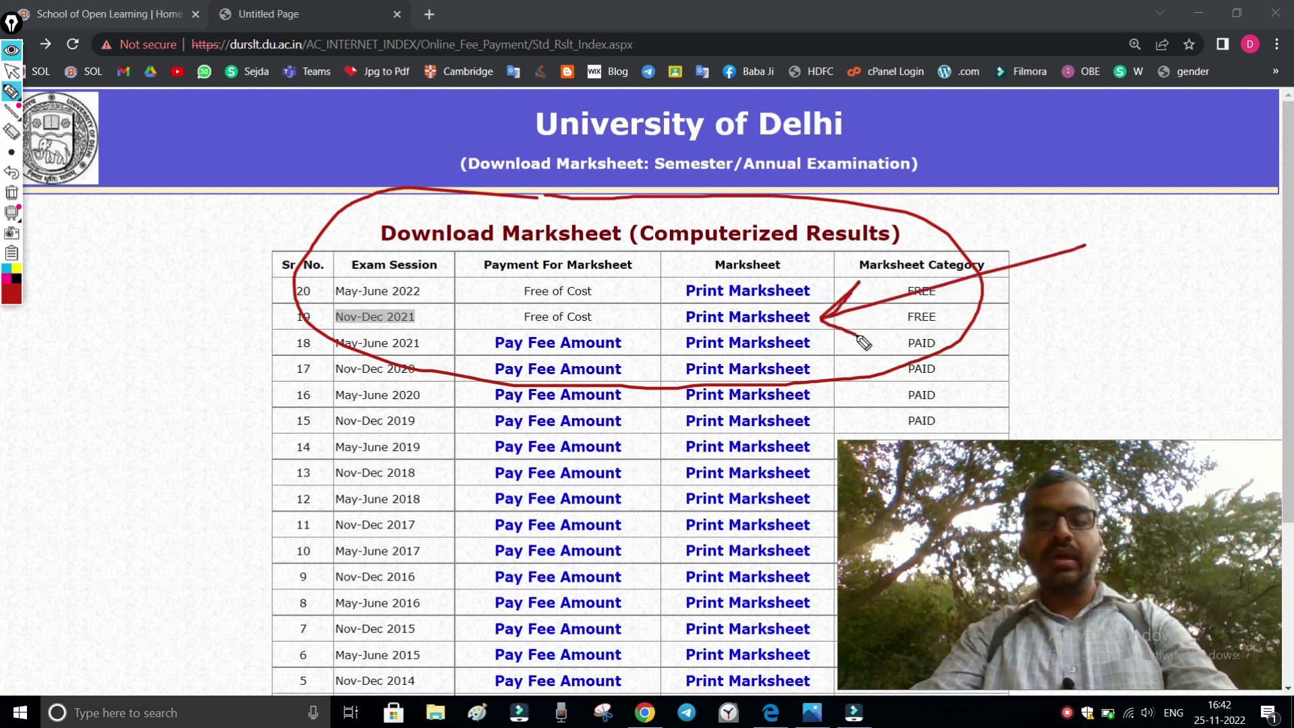
drag(226, 313, 291, 317)
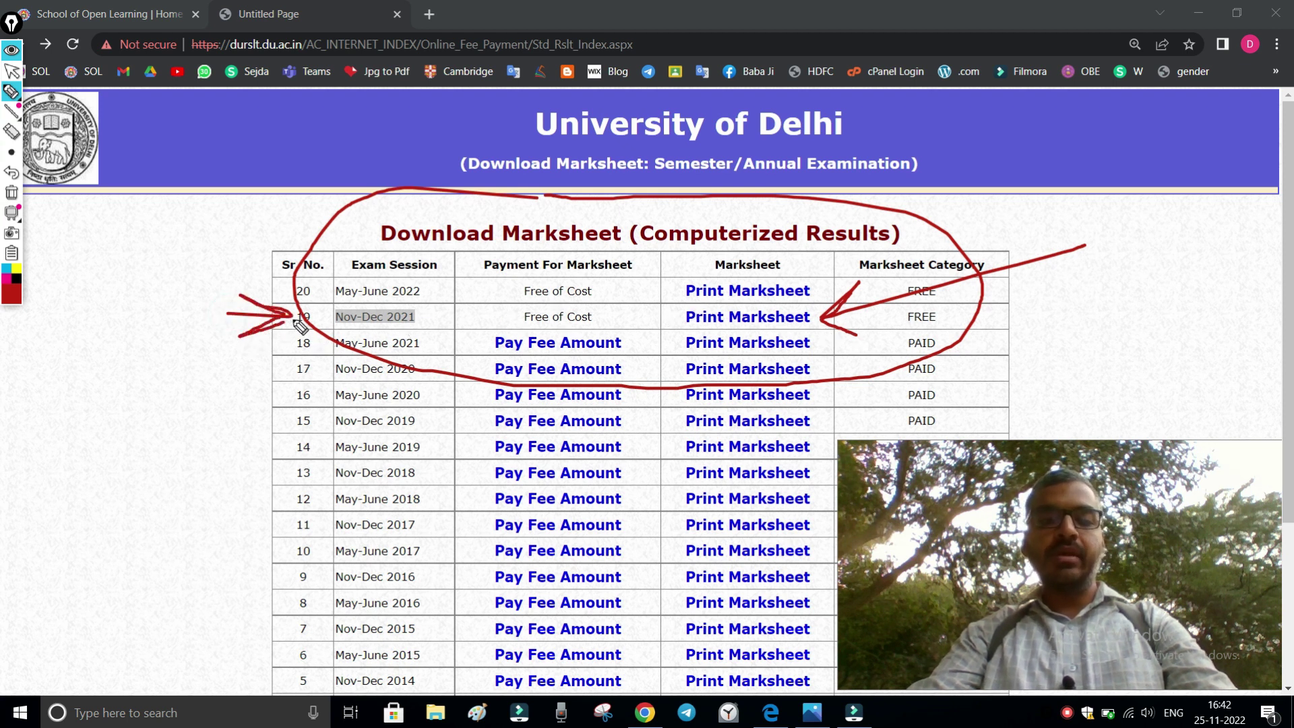
drag(210, 310, 294, 317)
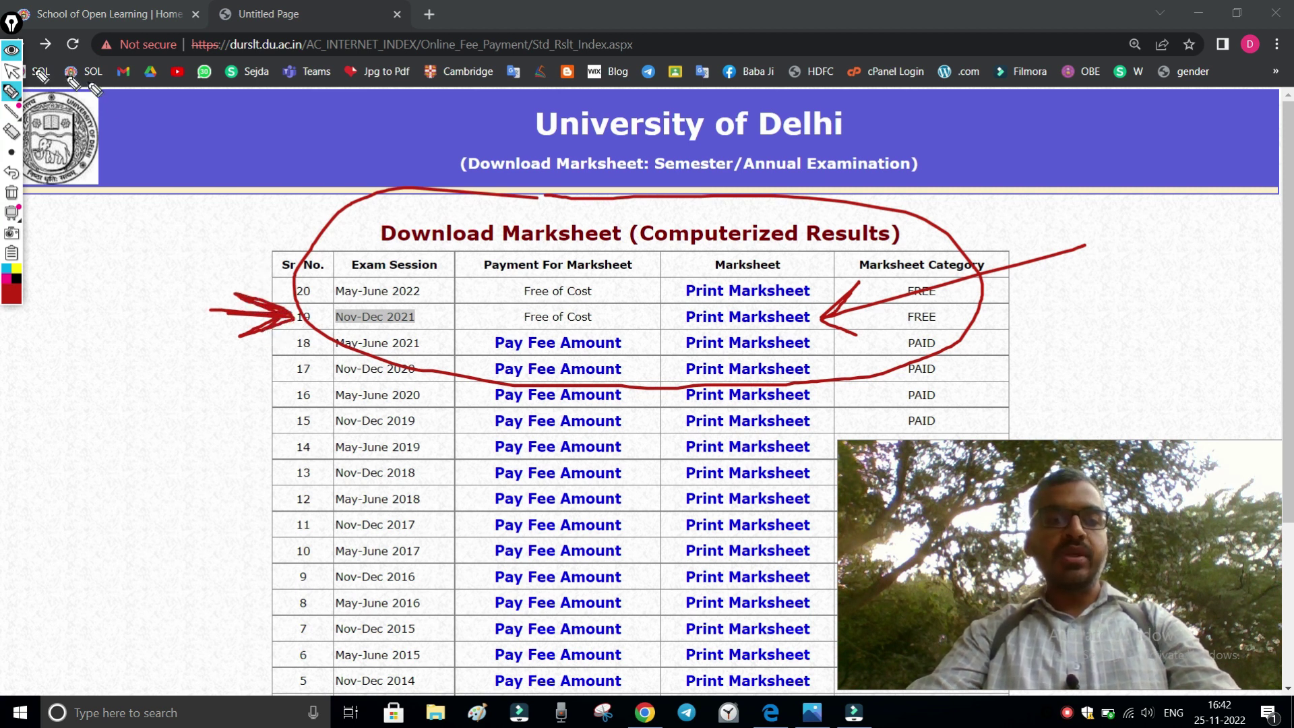
Hide the pen annotations and switch to the School of Open Learning page.
click(11, 51)
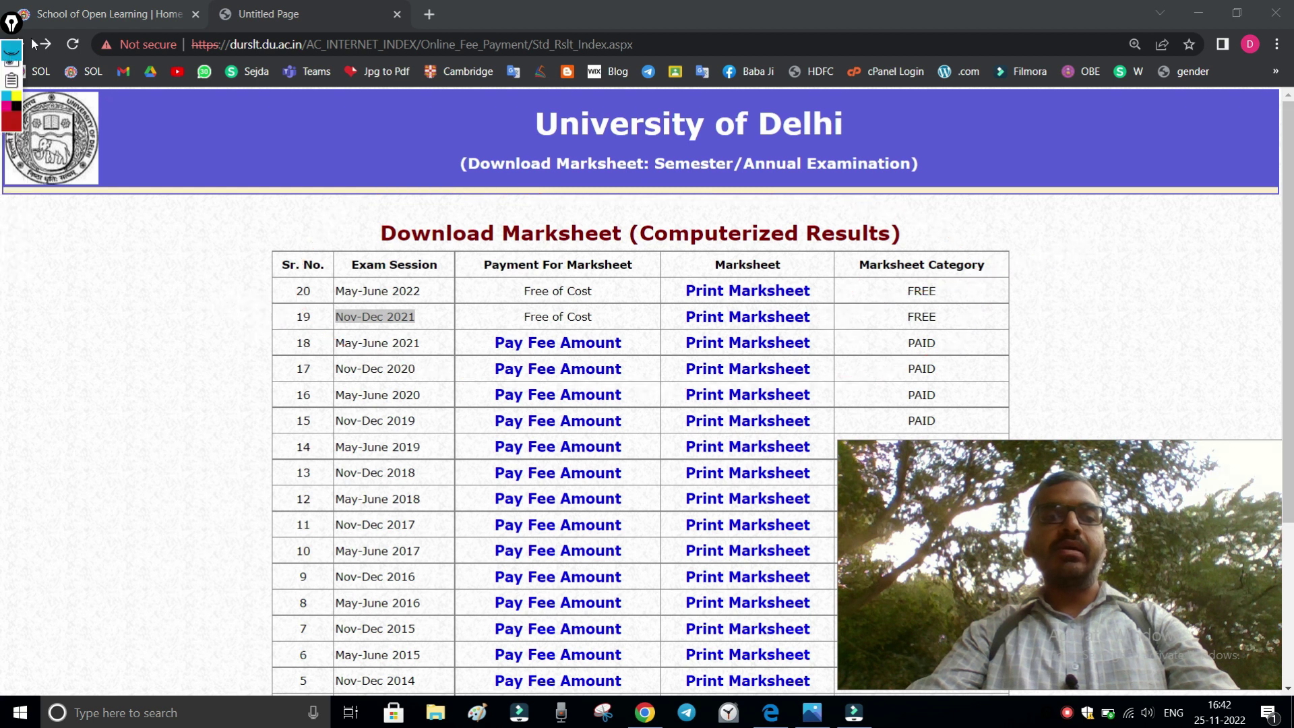
click(94, 11)
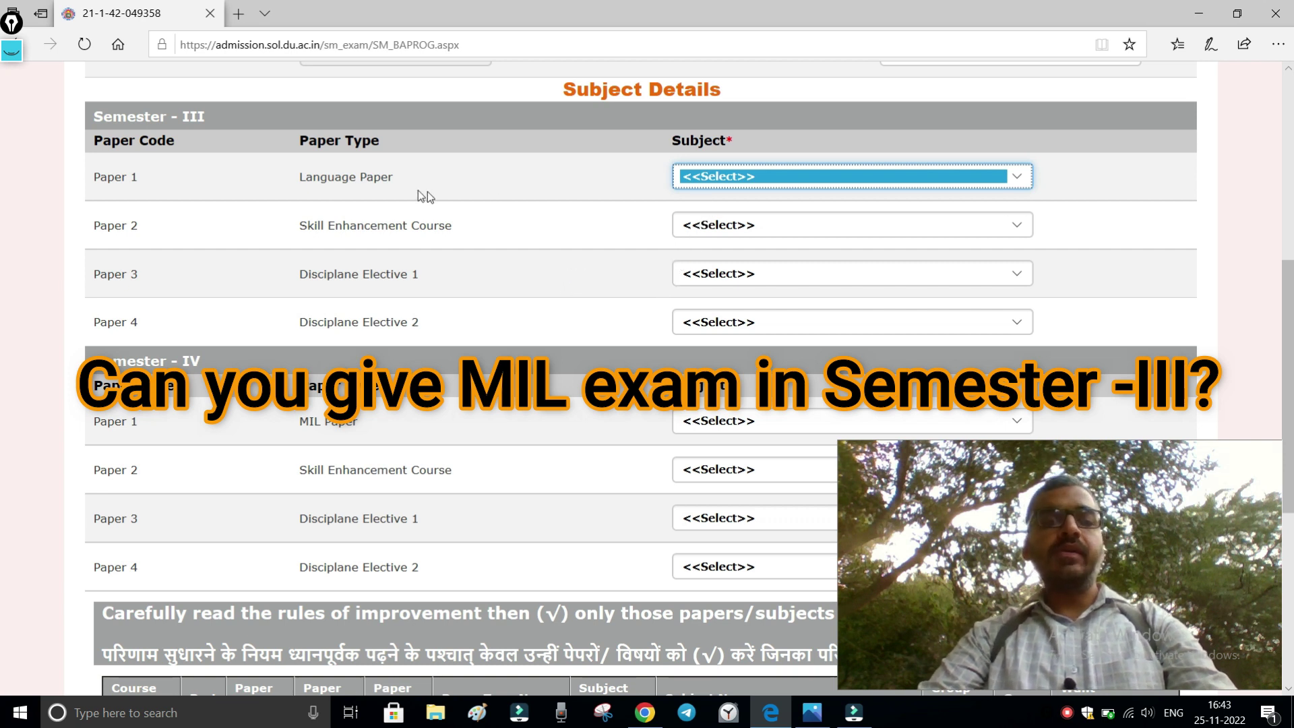
Choose ENGLISH PROFICIENCY as the subject for the Semester III Language Paper.
click(801, 179)
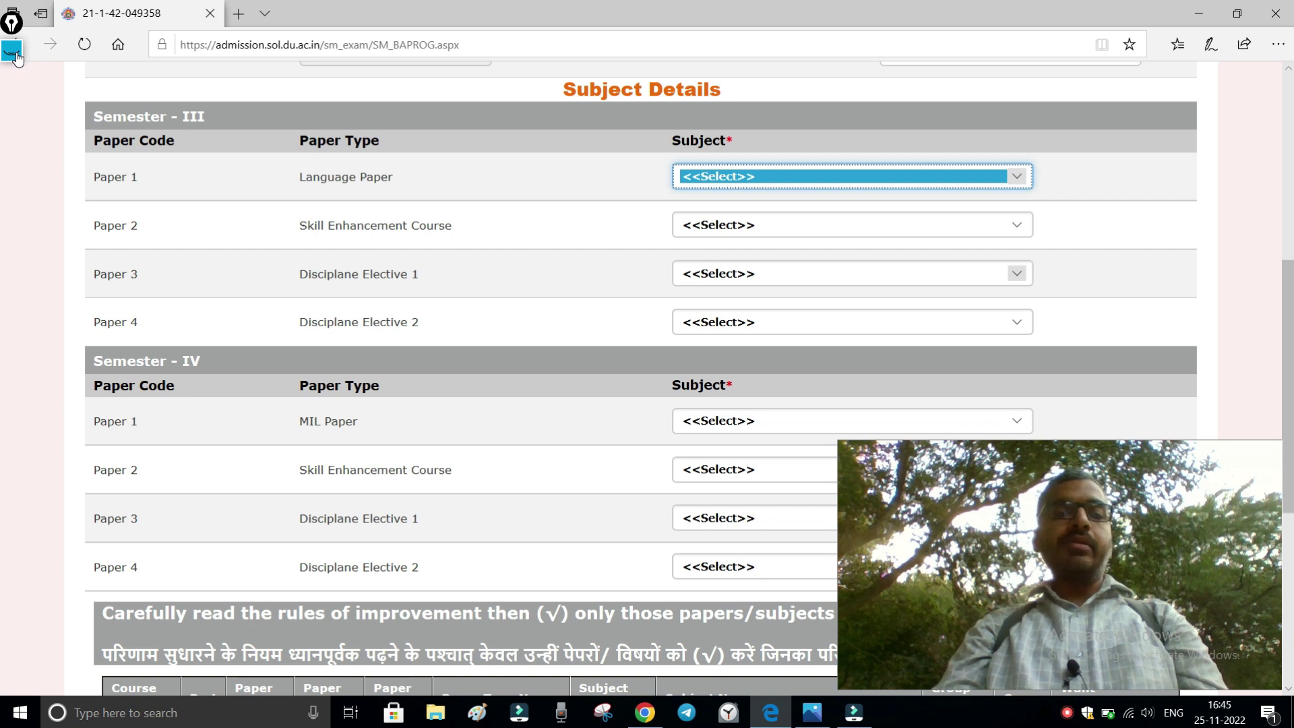
click(758, 178)
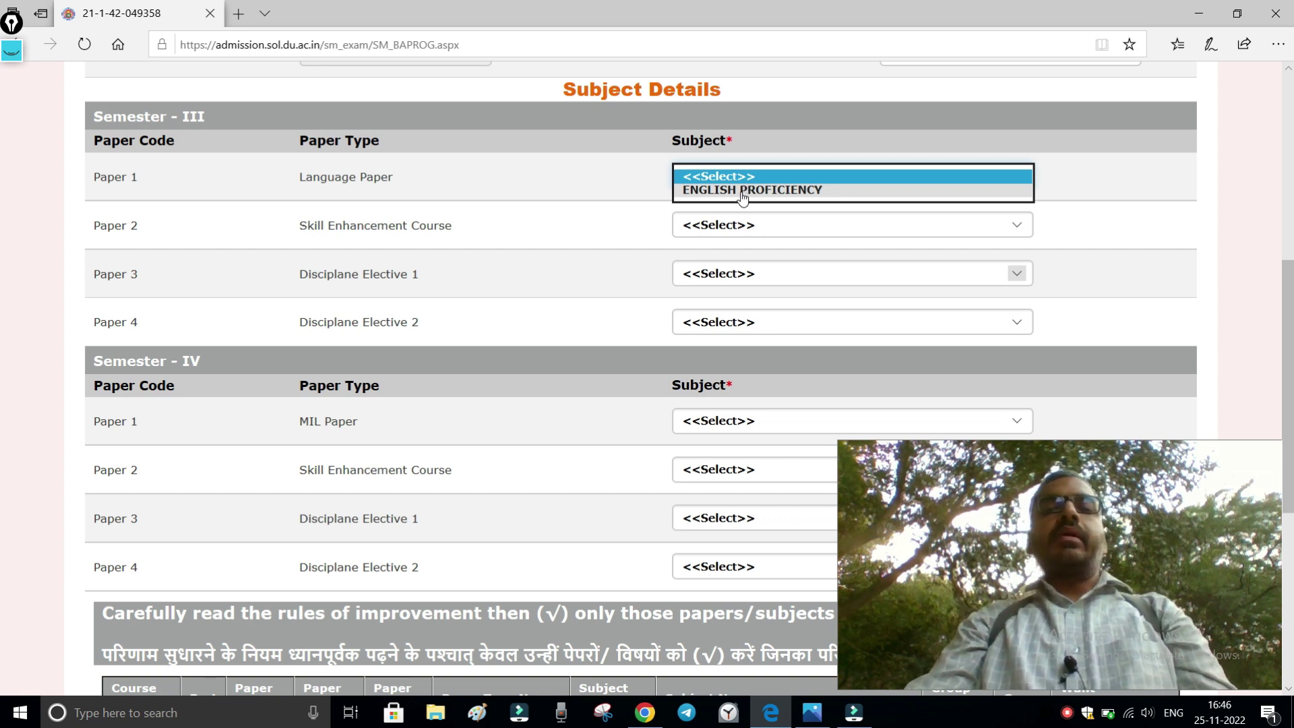
click(753, 177)
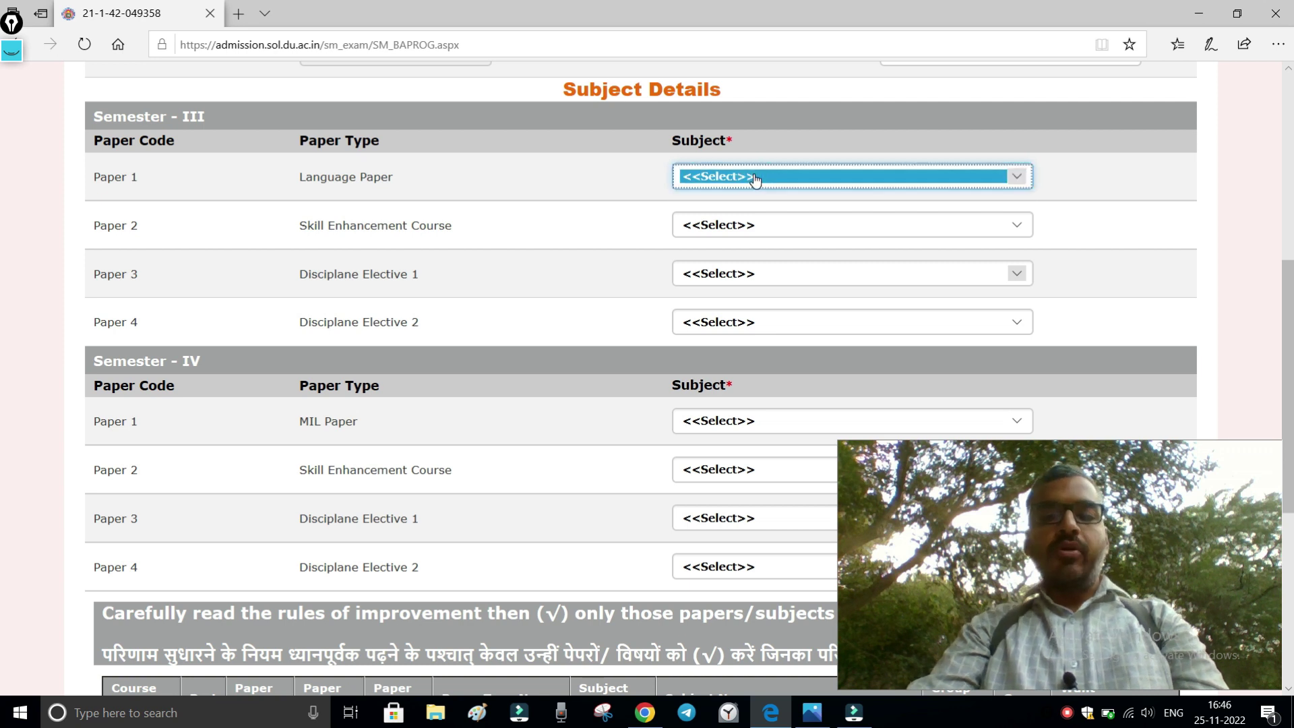
click(753, 176)
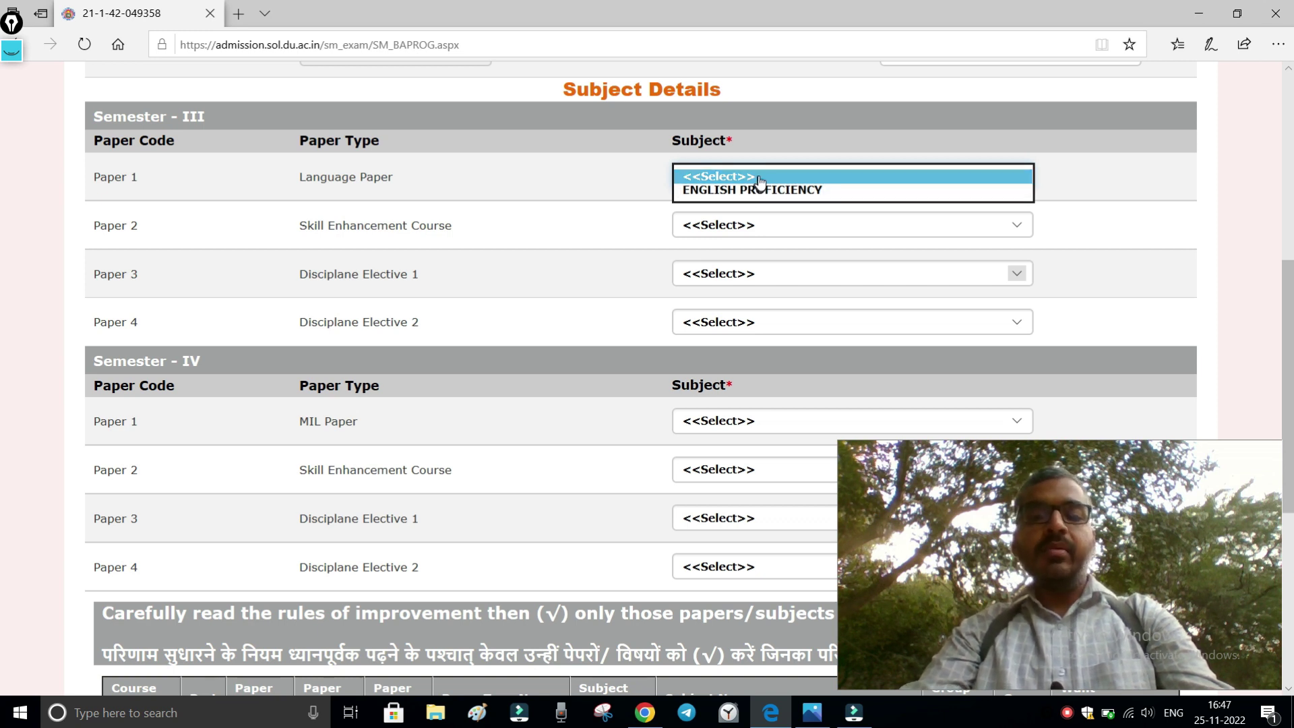
click(759, 179)
click(760, 180)
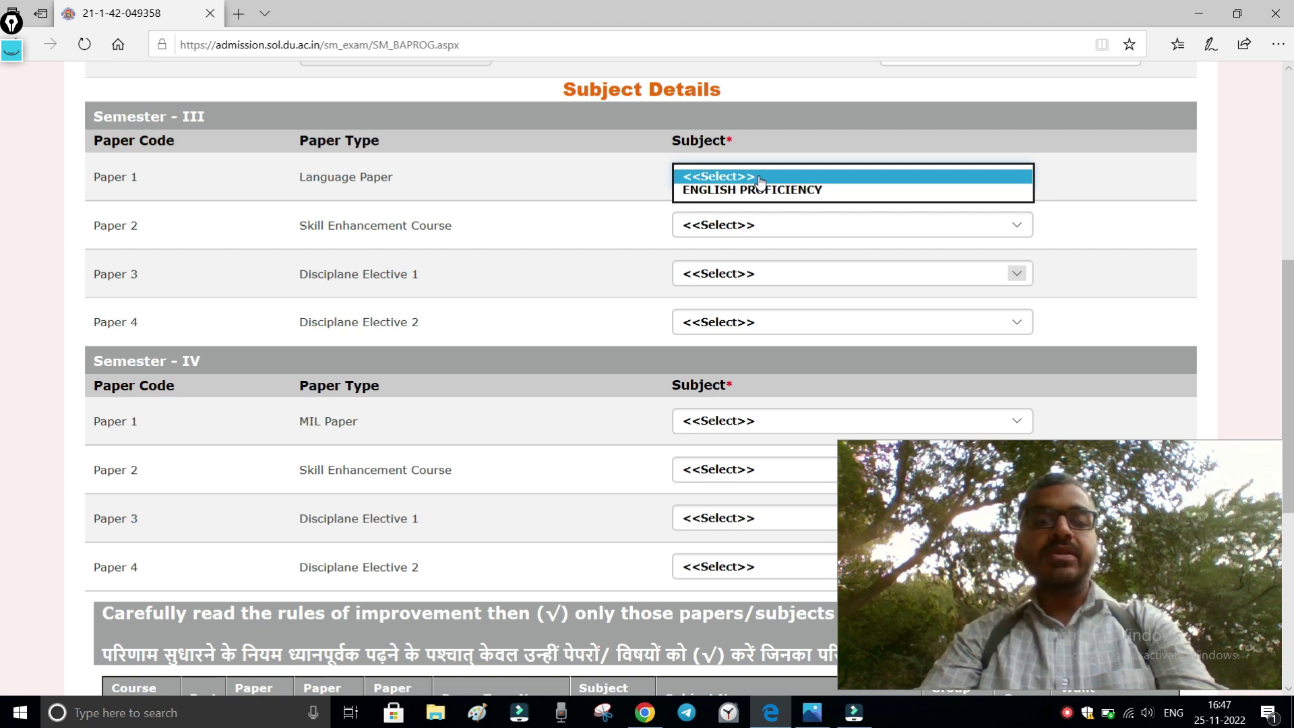
click(762, 191)
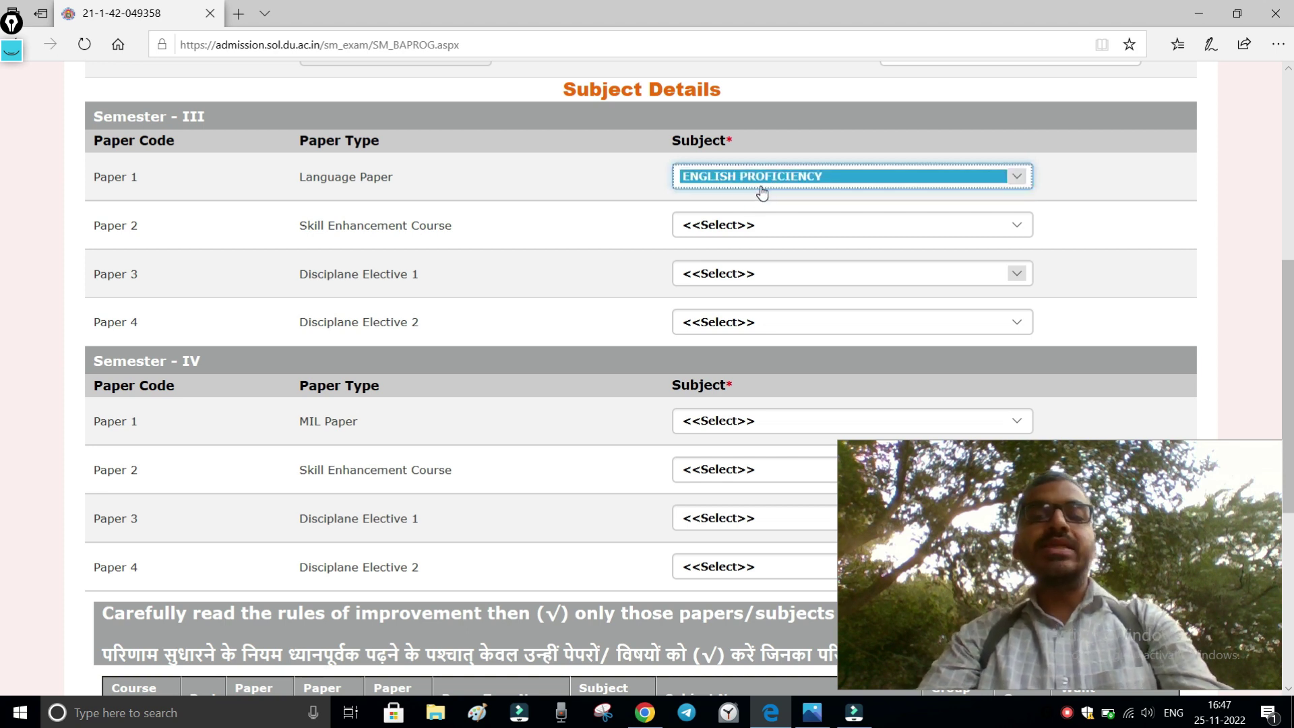
Review the subject options offered for the Semester III Skill Enhancement Course without choosing one.
click(752, 232)
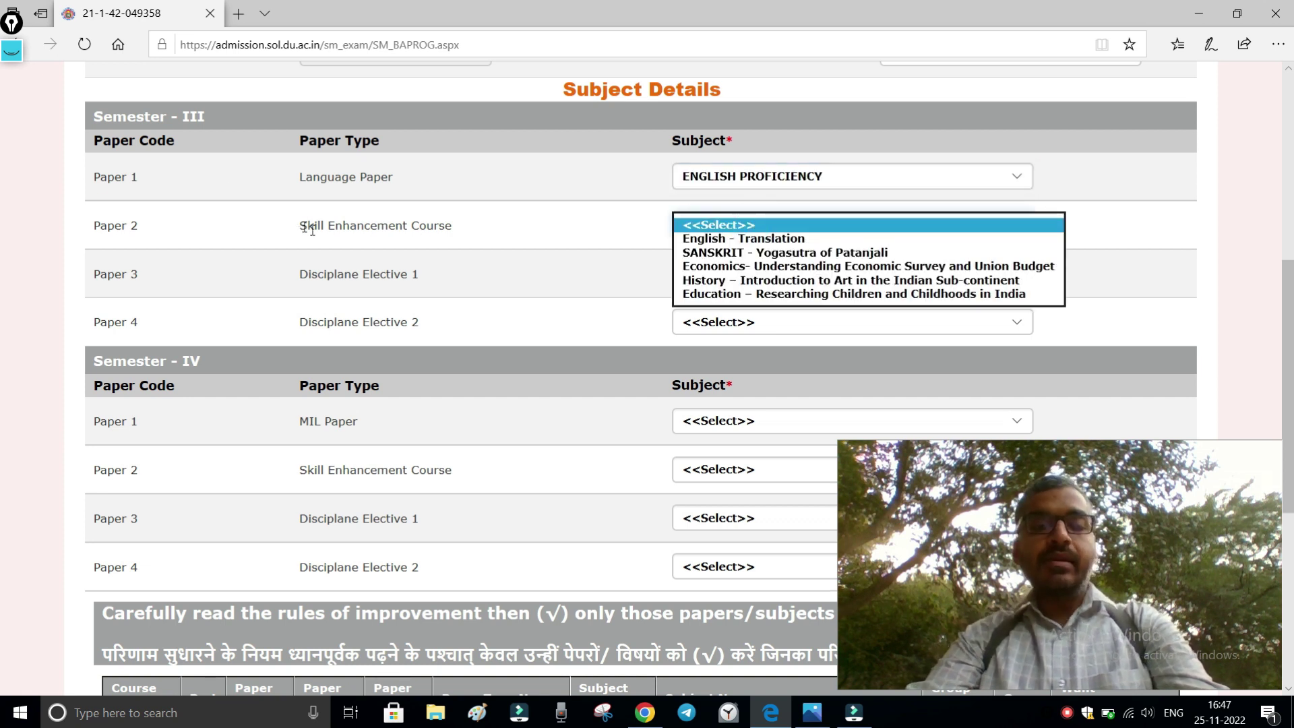
drag(453, 229, 299, 236)
click(286, 225)
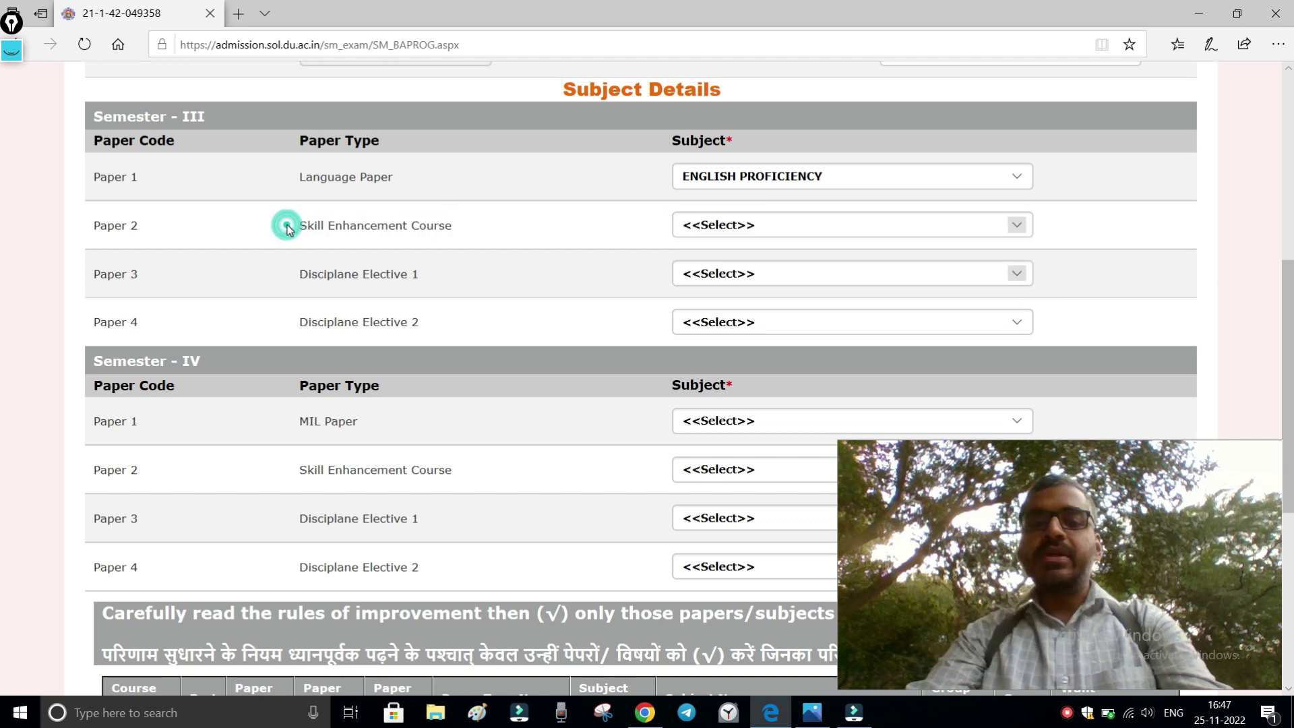
drag(411, 223, 459, 225)
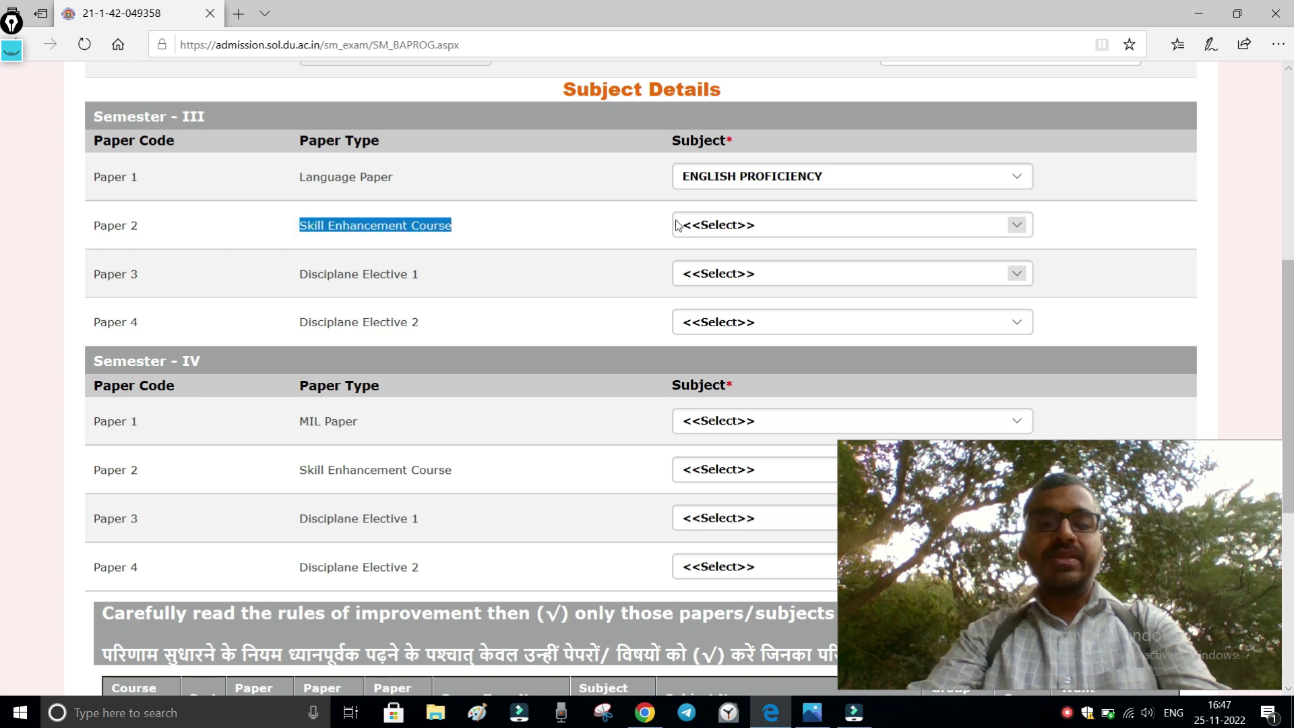
click(768, 225)
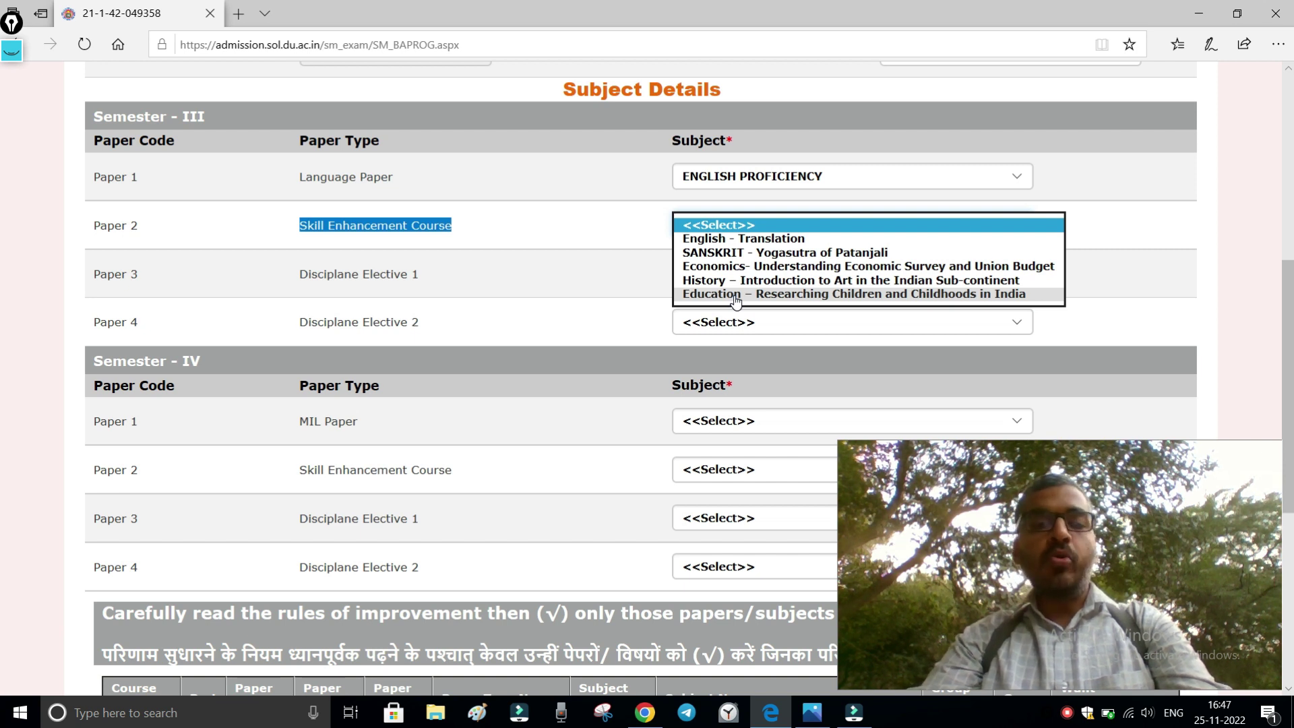
click(699, 242)
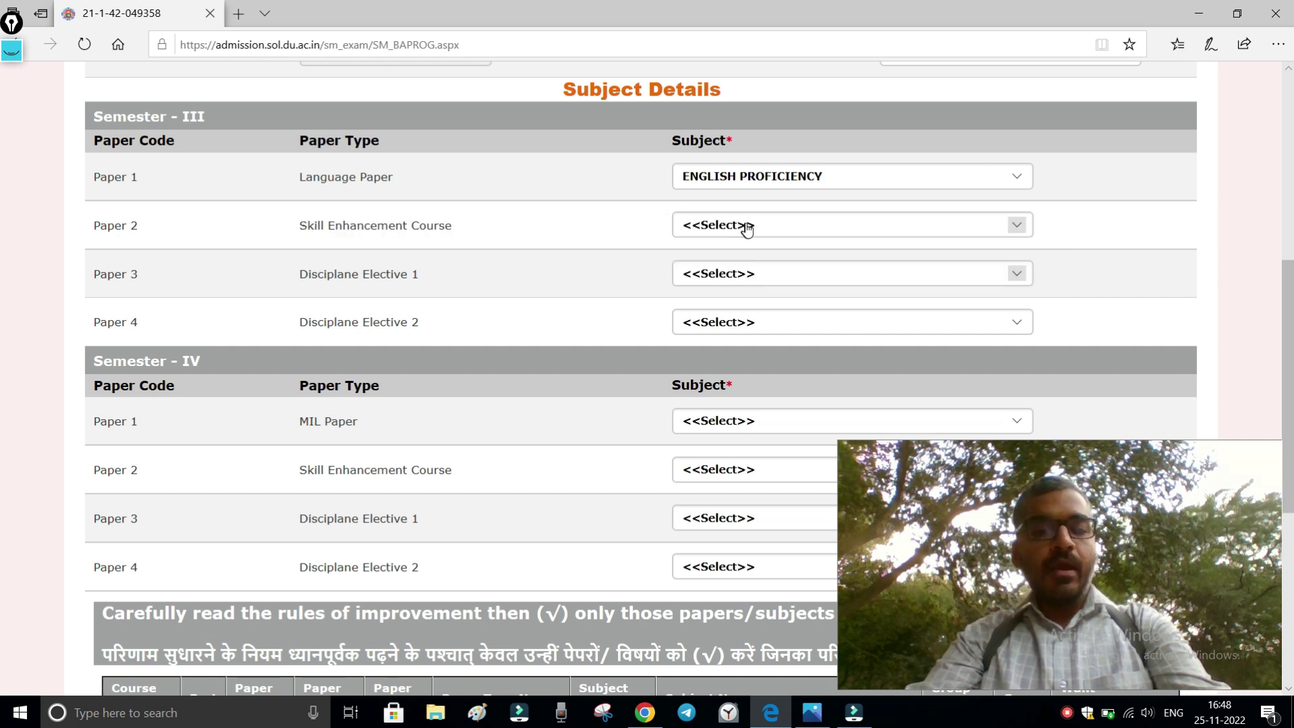
click(747, 230)
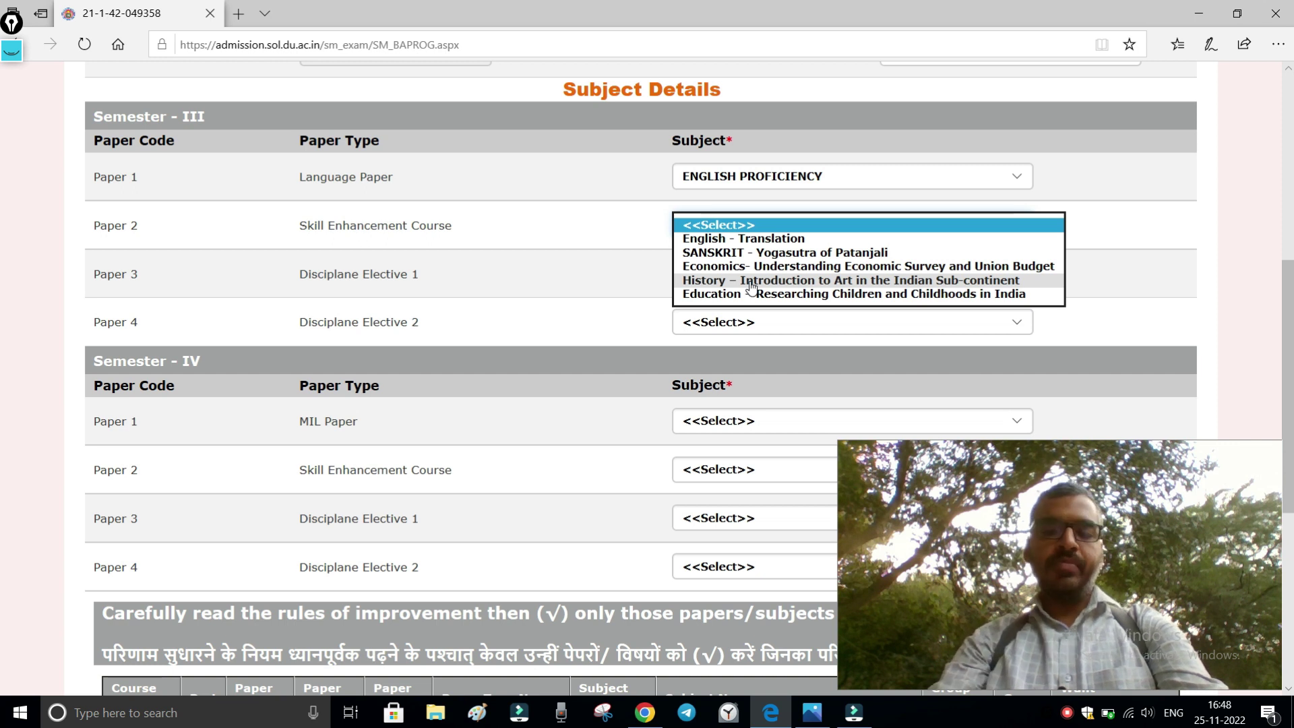
click(757, 225)
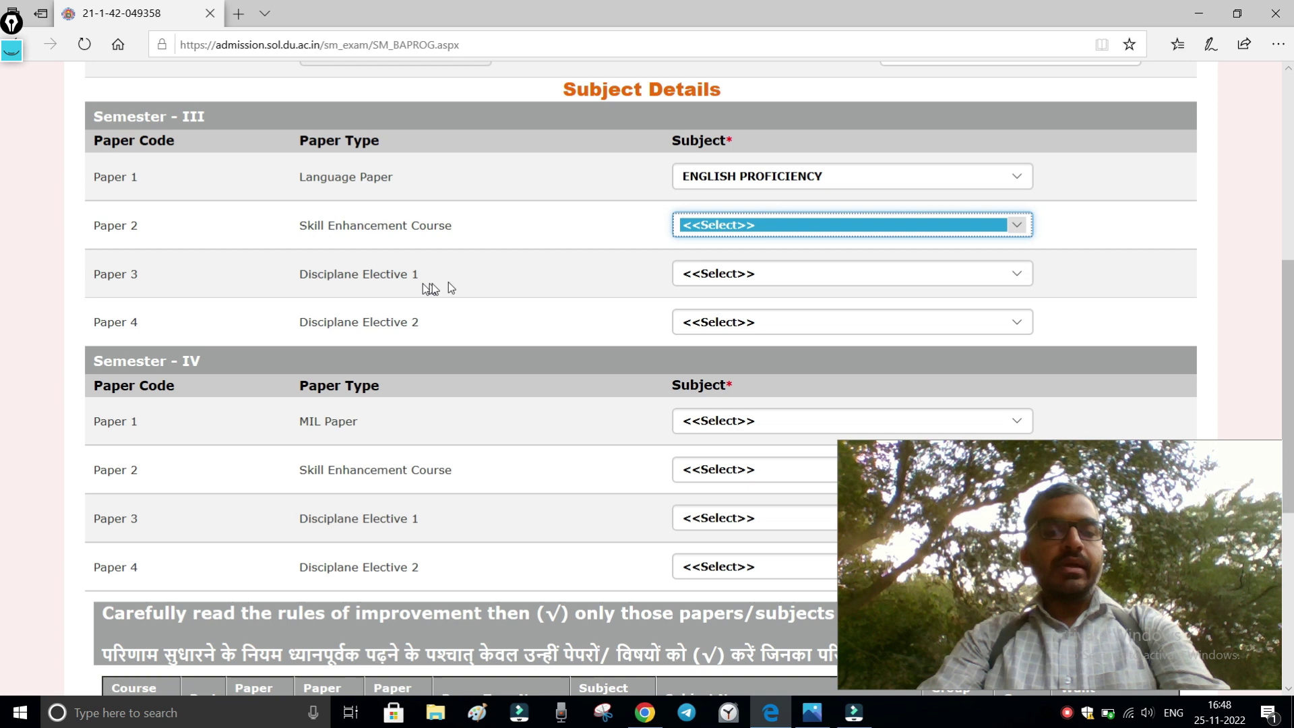
Set Semester III Elective 1 to the ENGLISH - British Literature paper and Elective 2 to HISTORY - History of India,c. 1200-1700.
click(751, 280)
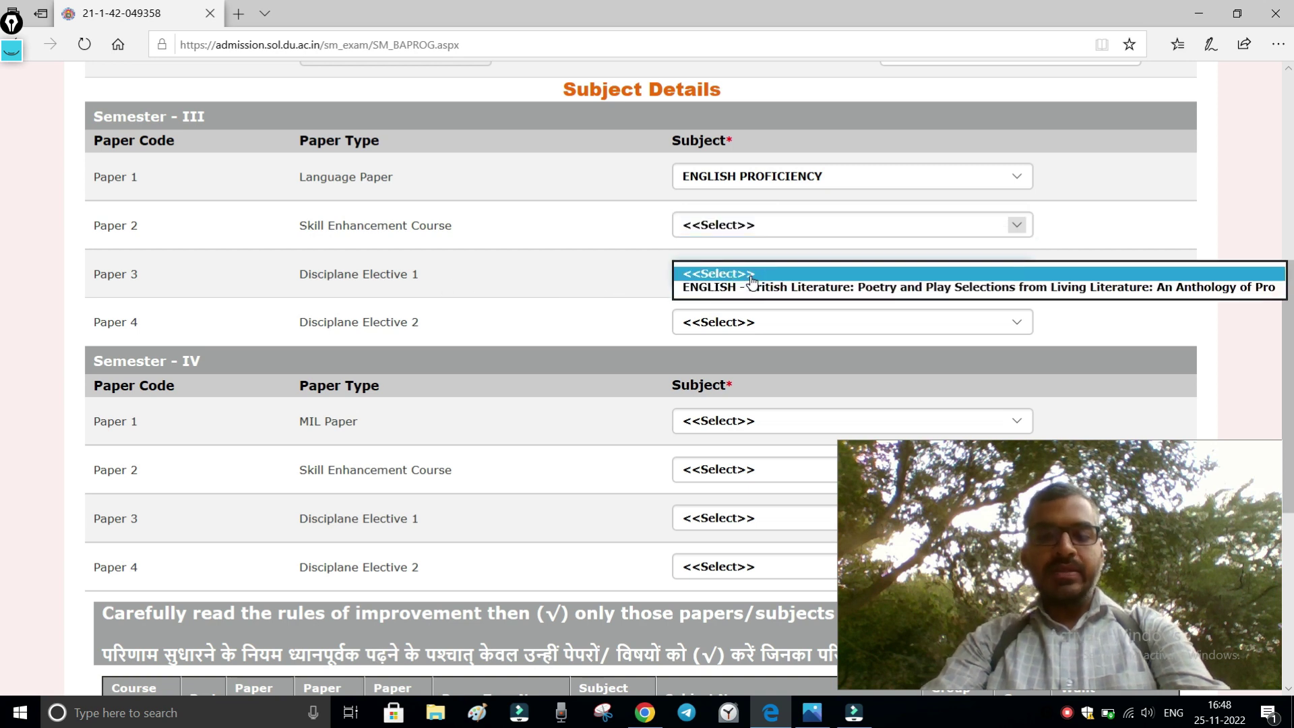
click(751, 289)
click(747, 326)
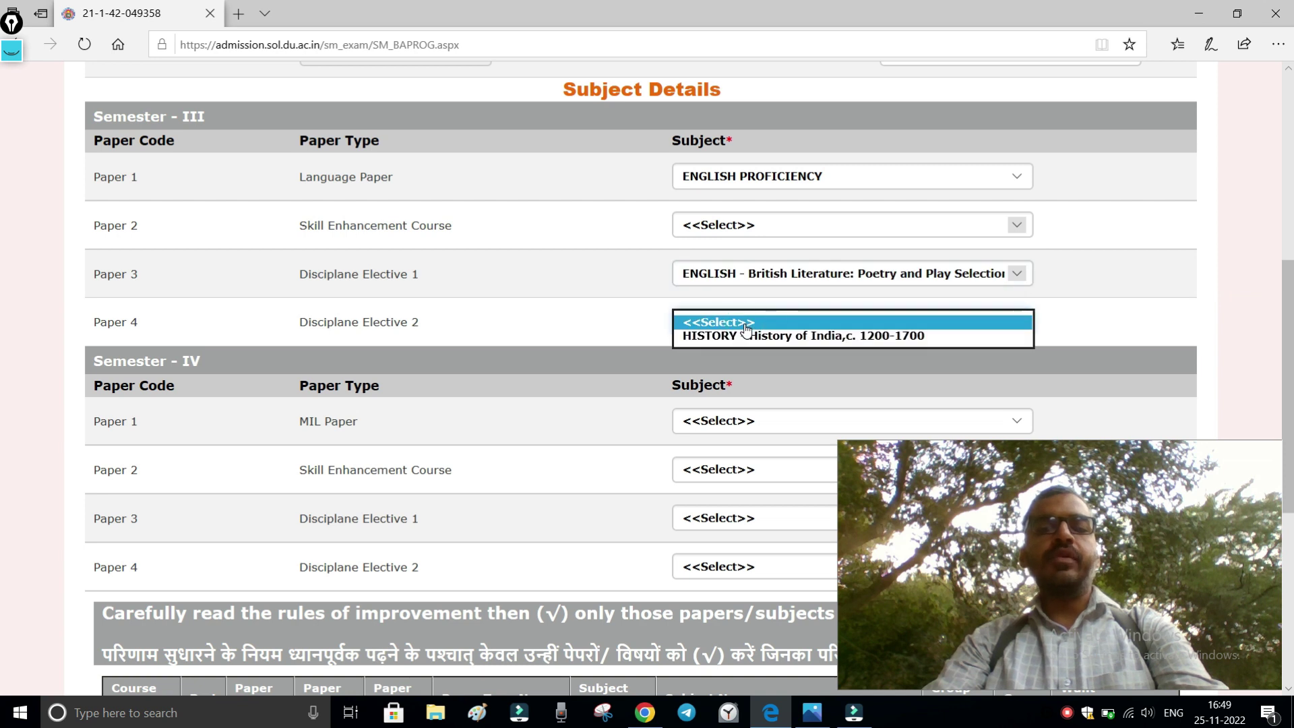
click(784, 333)
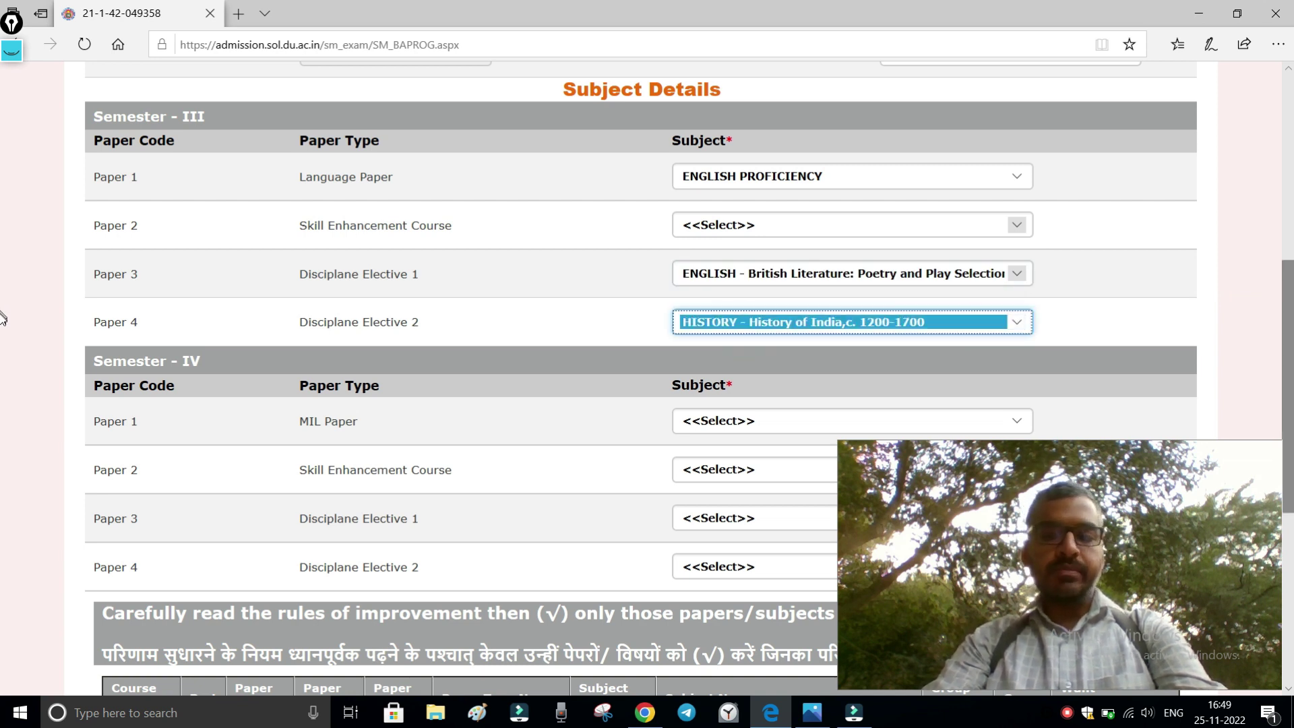
For Semester IV, set the MIL Paper to Hindi B: Aadhunik Bharatiya Bhasha and the Skill Enhancement Course to English - Translation.
scroll(1020, 323, down, 2)
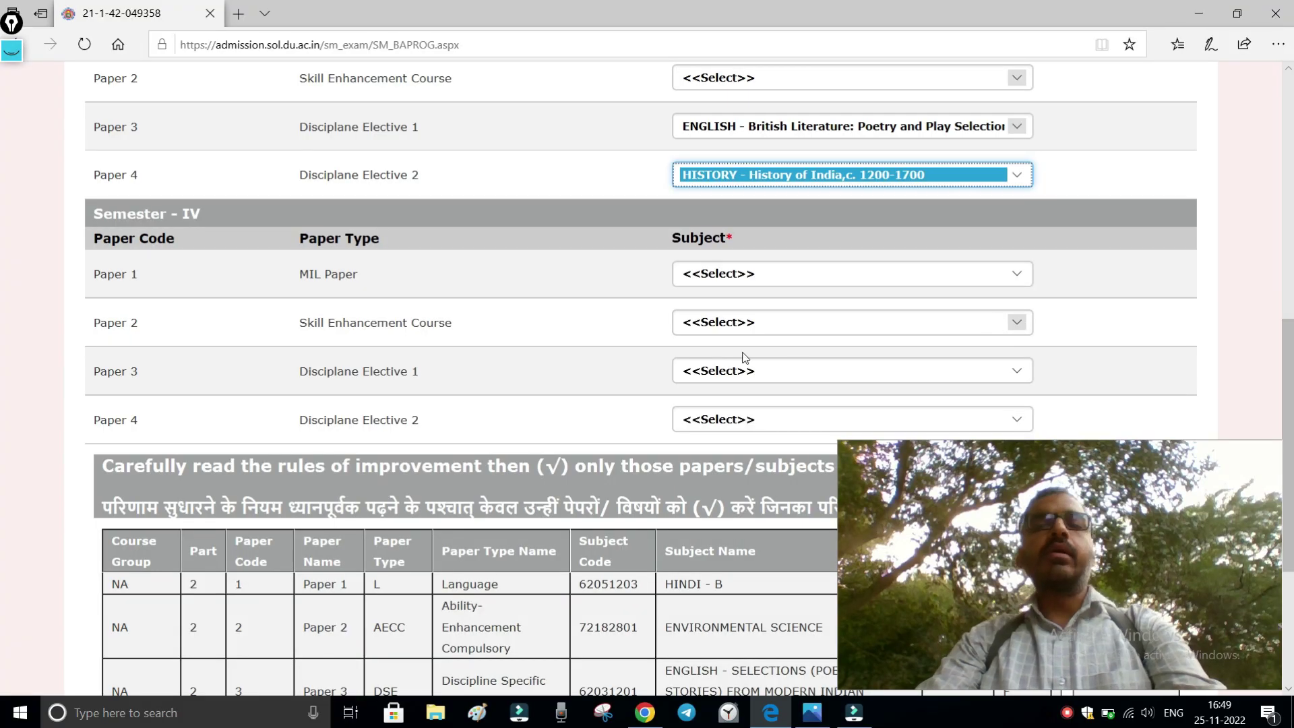
click(743, 276)
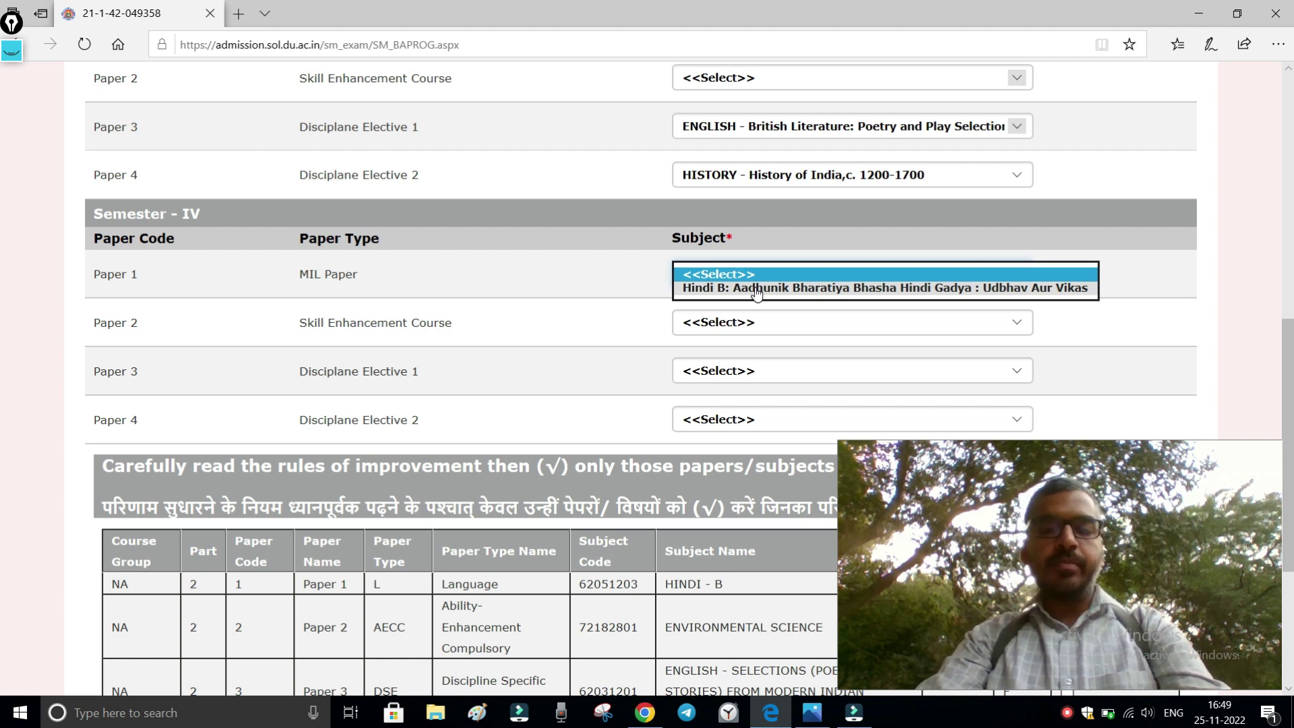
click(756, 288)
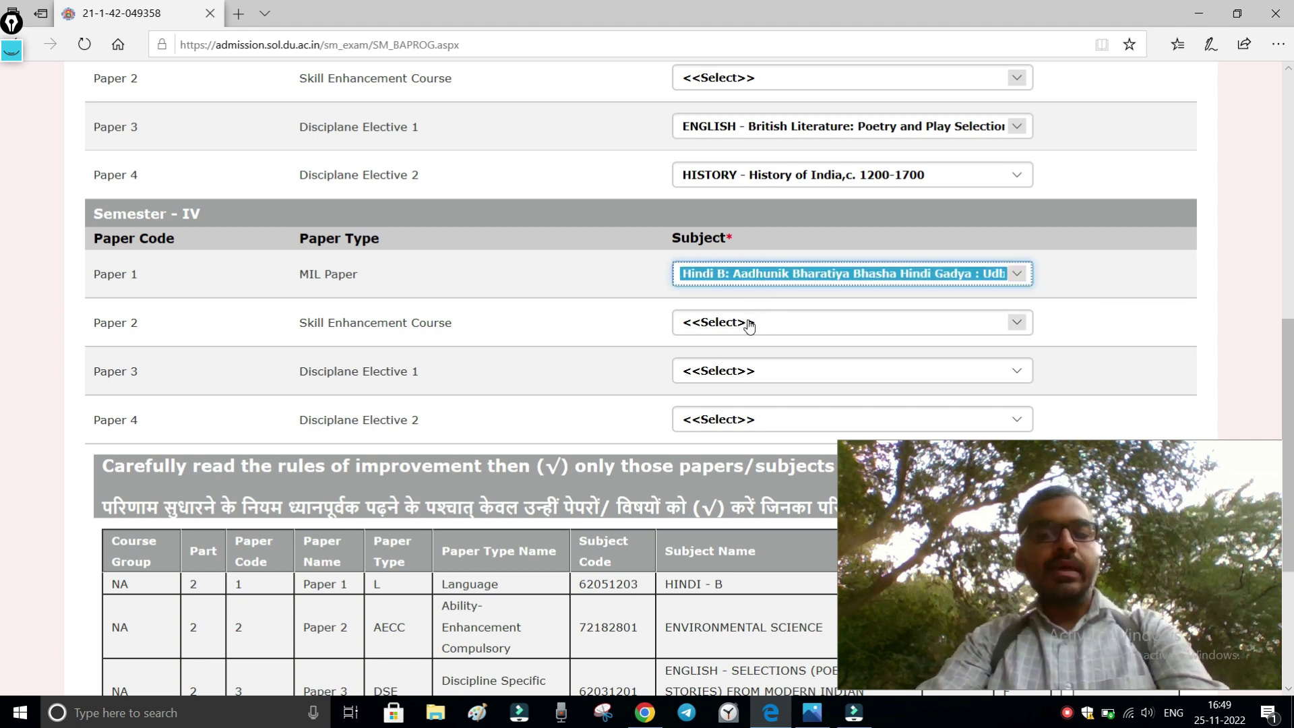
click(748, 323)
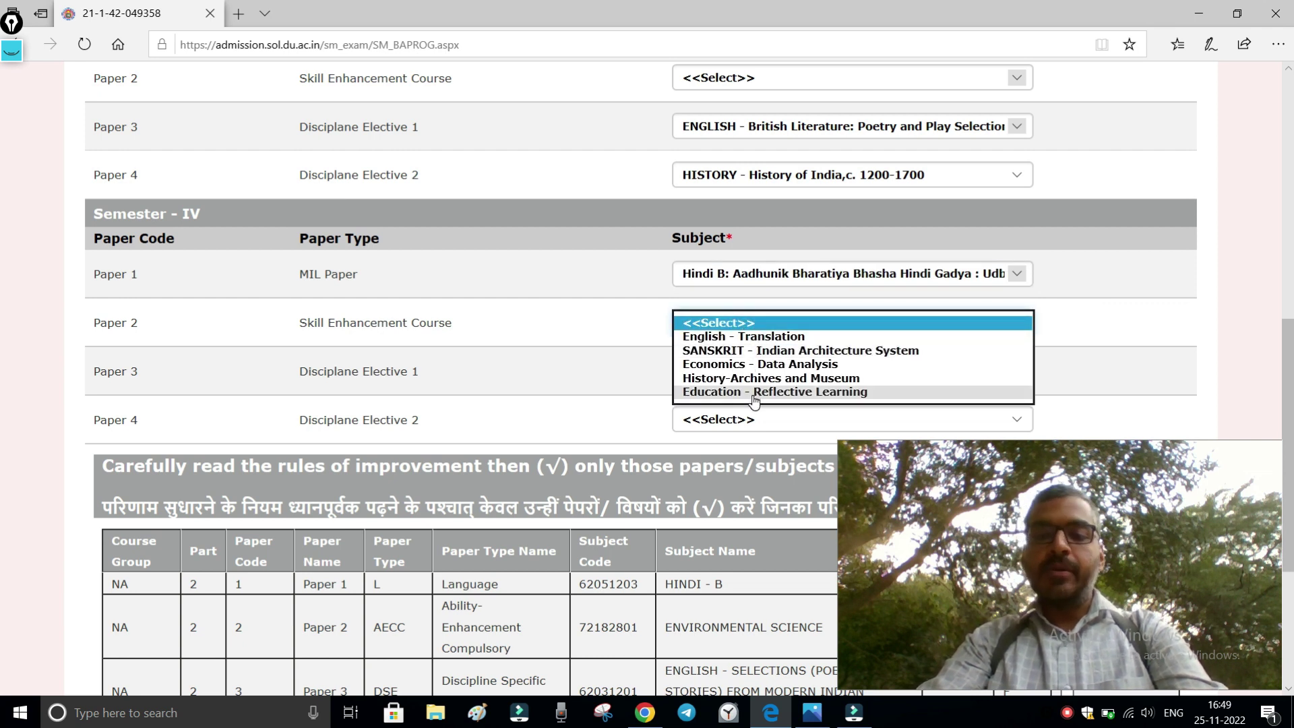
click(763, 341)
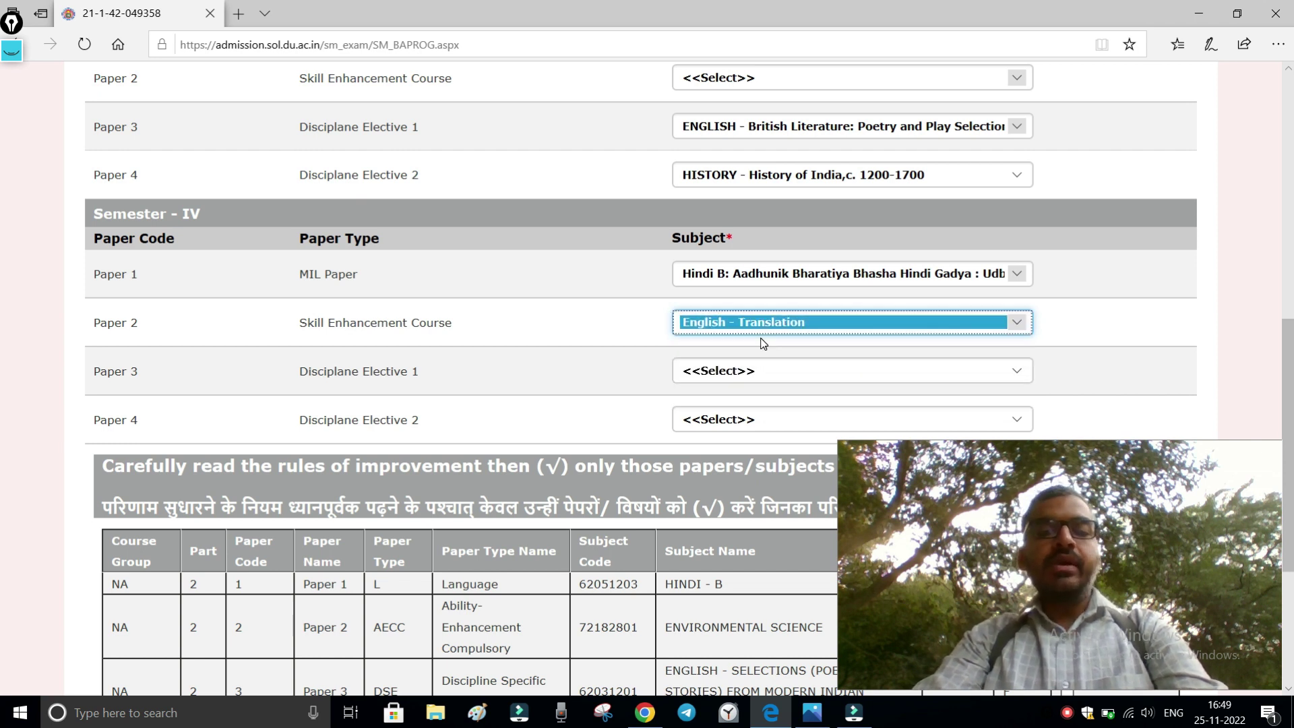
Set the Skill Enhancement Course to Economics- Understanding Economic Survey and Union Budget in Semester III and Economics - Data Analysis in Semester IV.
scroll(1290, 366, up, 1)
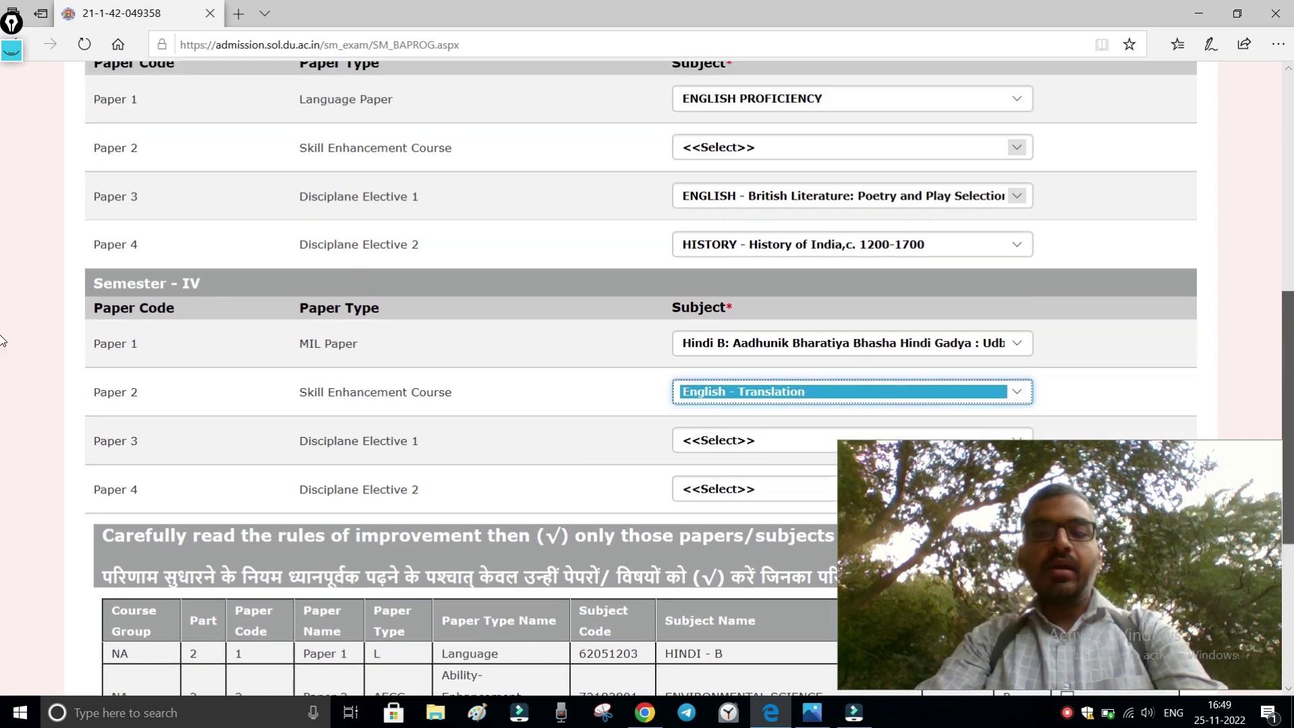
click(767, 148)
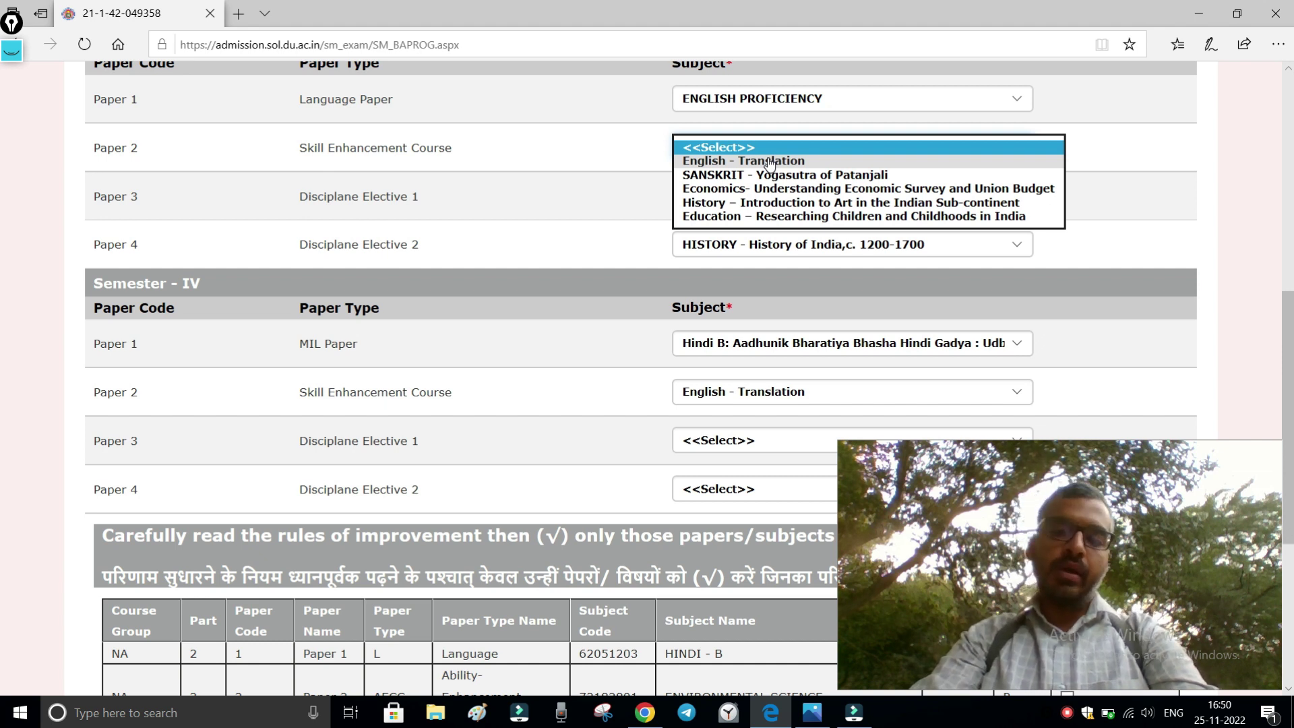
click(744, 195)
click(715, 393)
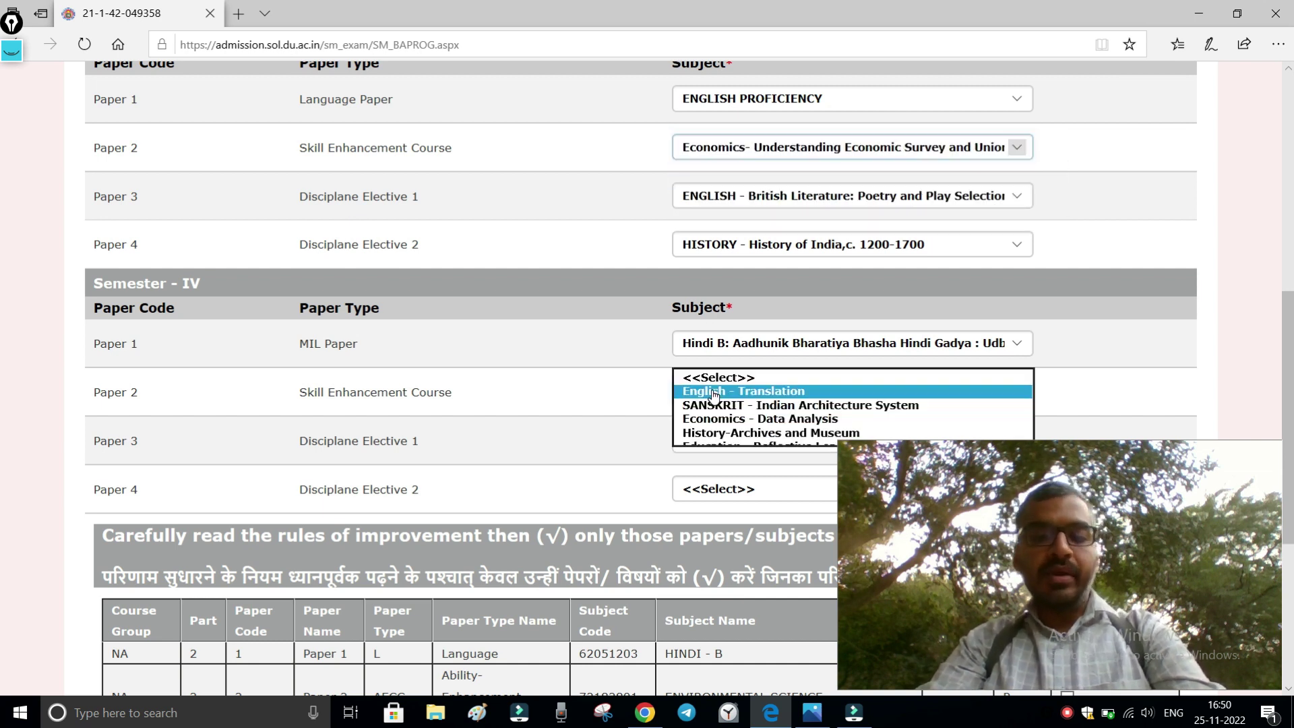
click(719, 419)
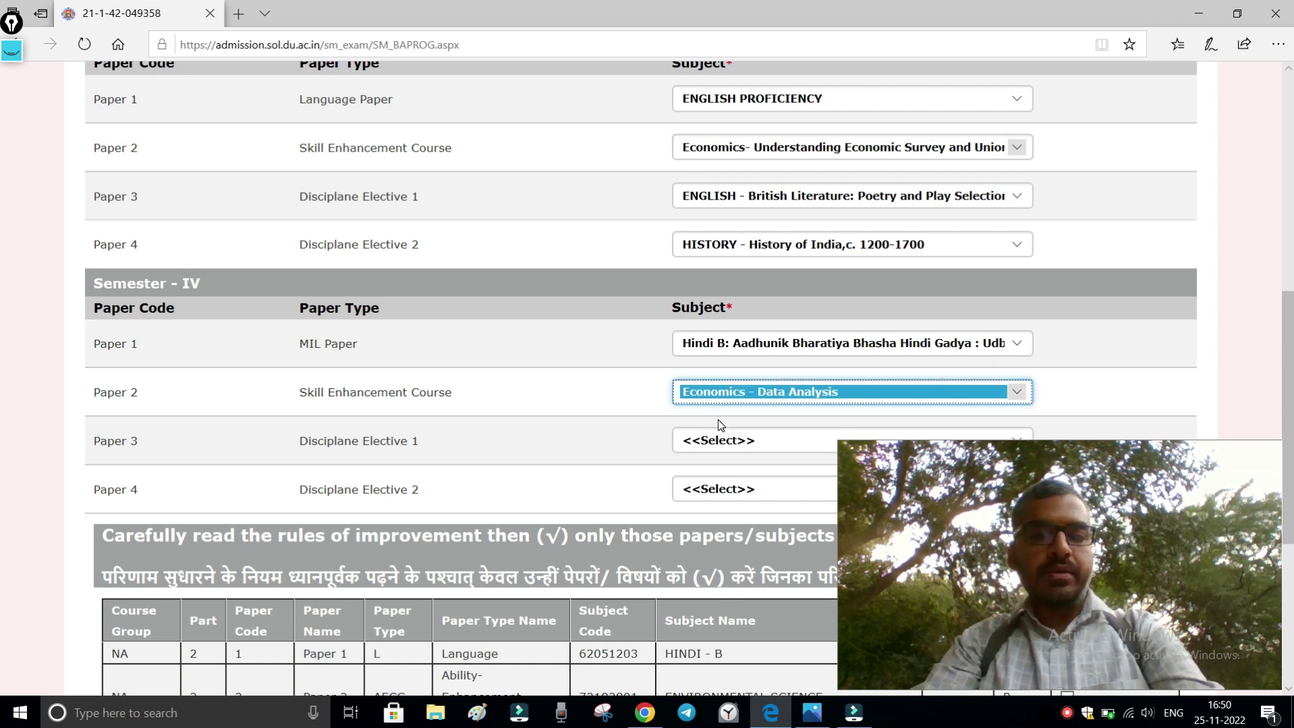
Set the Skill Enhancement Course to History – Introduction to Art in the Indian Sub-continent in Semester III and History-Archives and Museum in Semester IV.
click(766, 149)
click(765, 160)
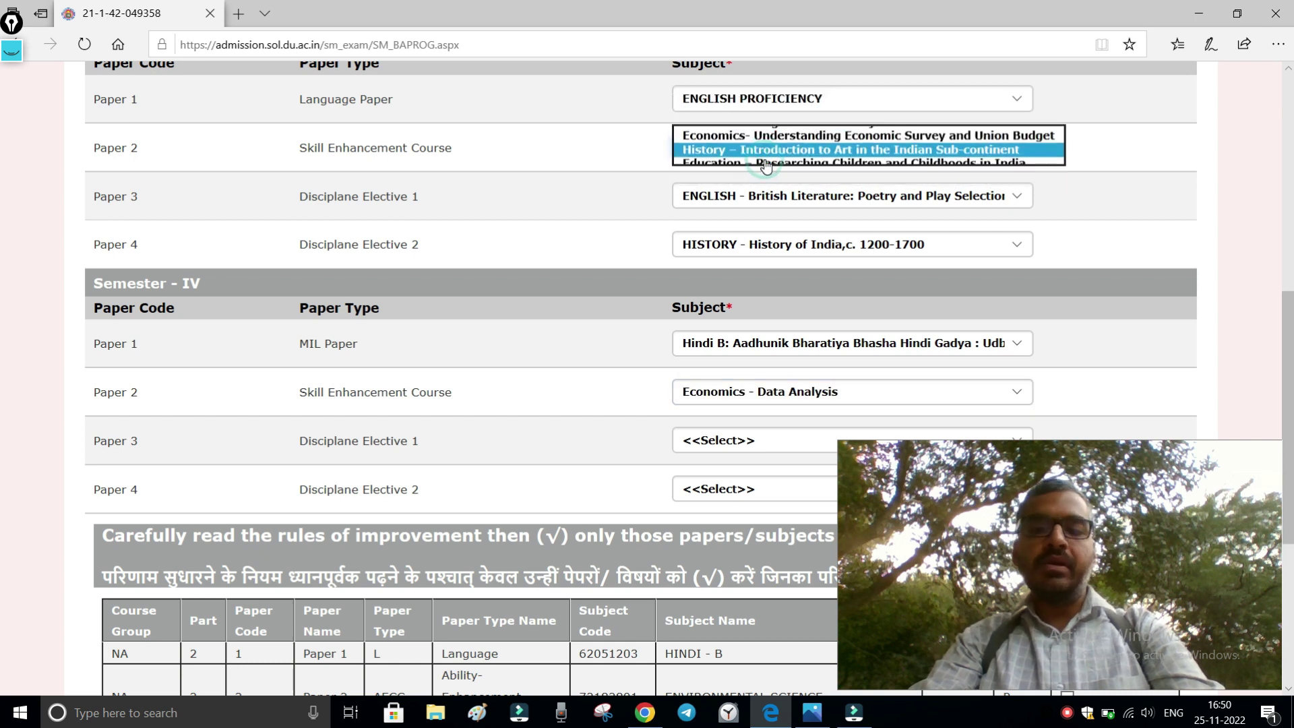
click(752, 401)
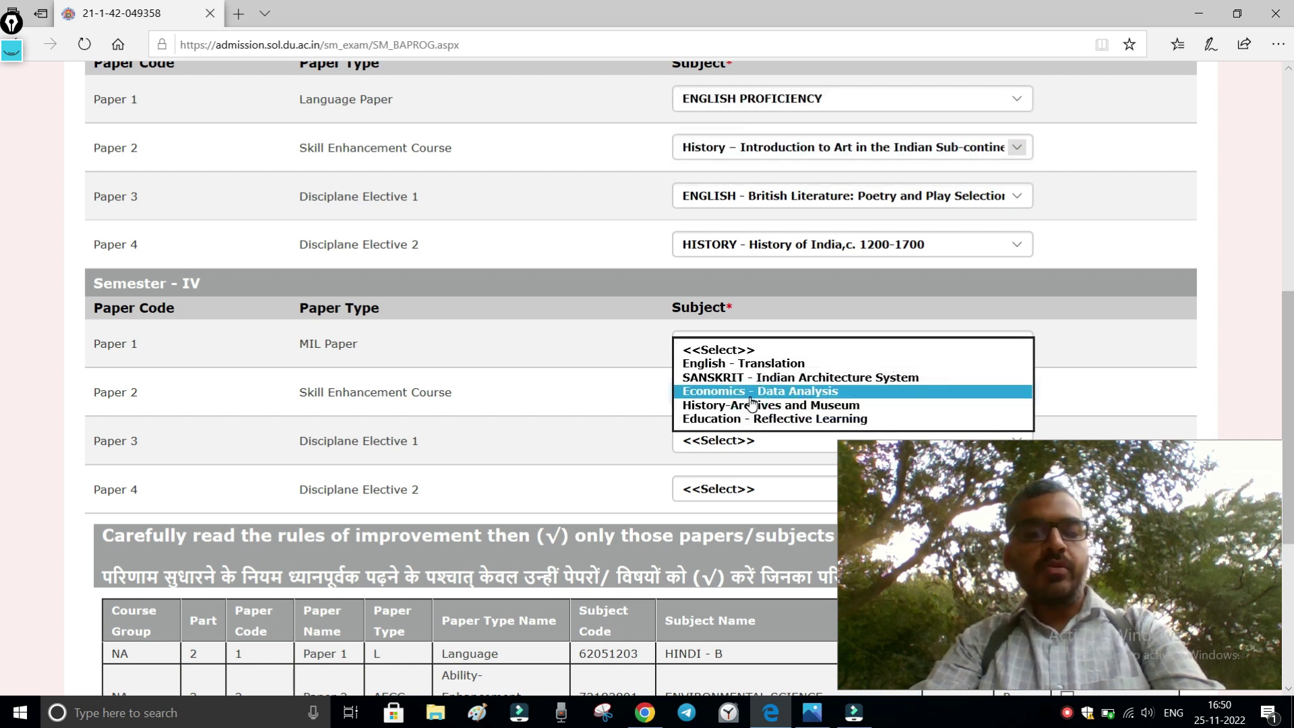
click(749, 408)
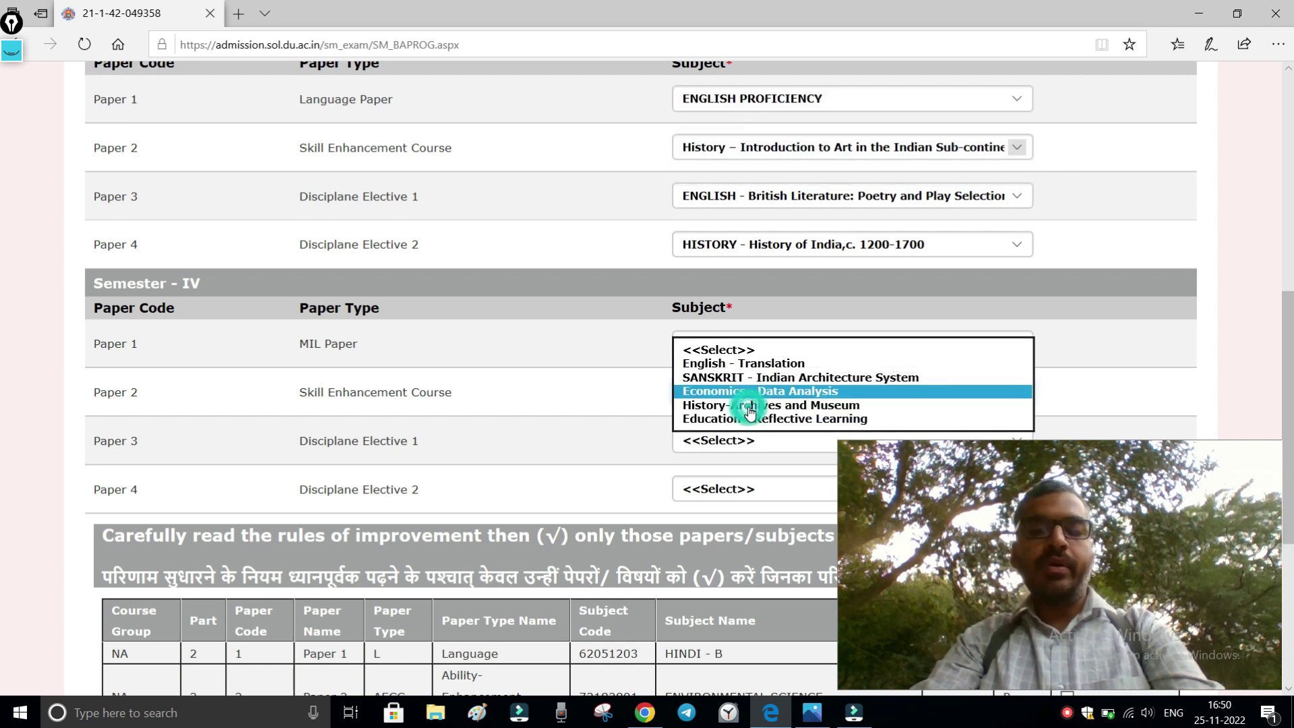
Change the Semester III Skill Enhancement Course to English - Translation.
click(780, 147)
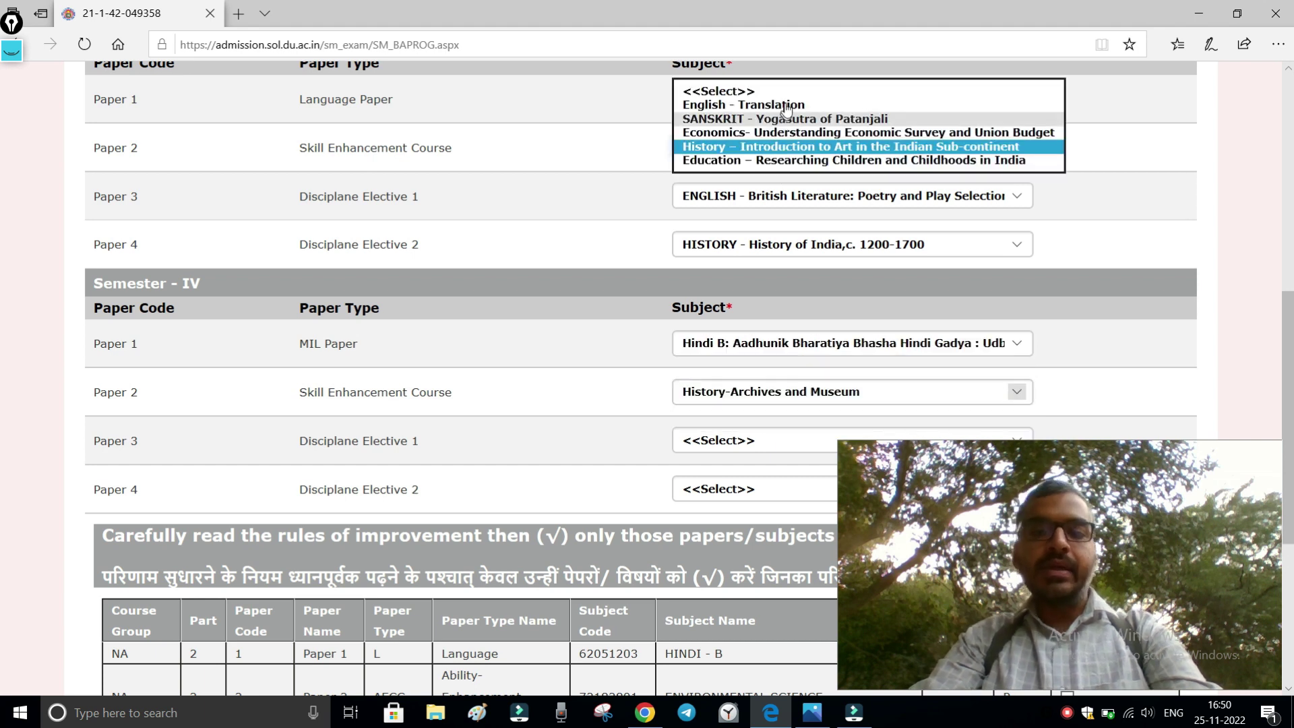
click(785, 107)
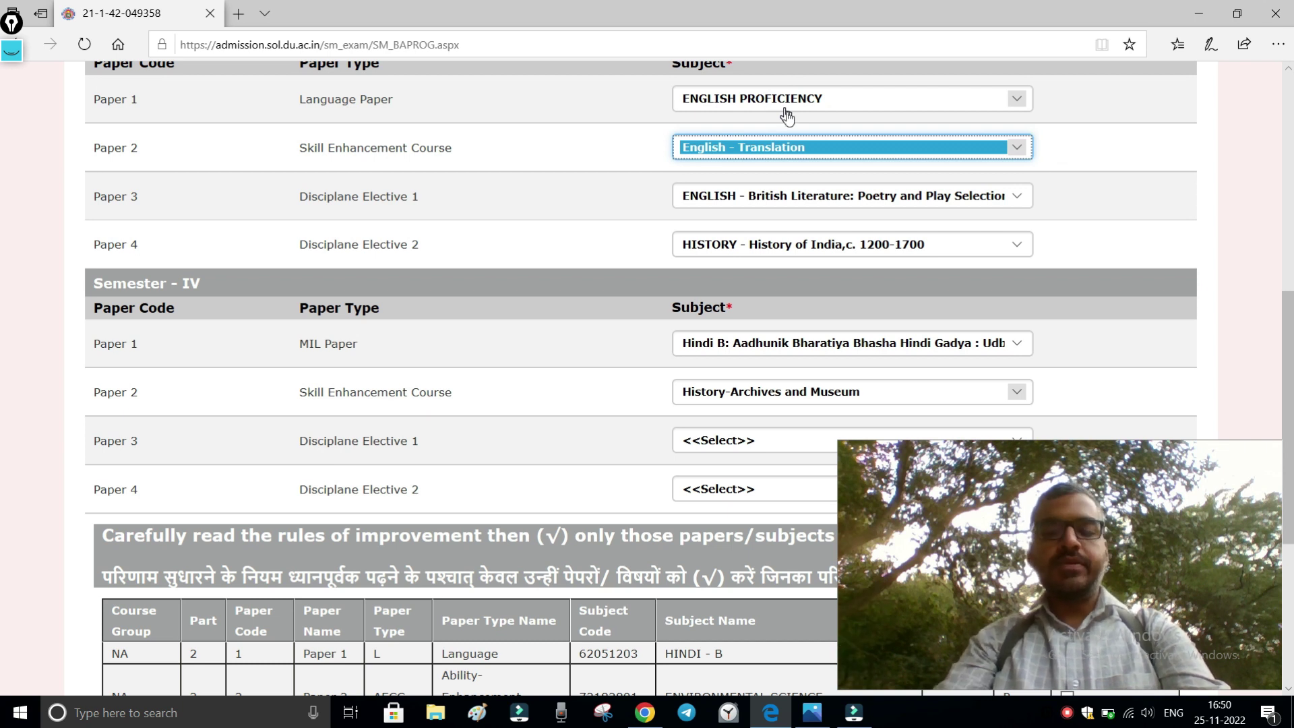
For Semester IV, set Elective 1 to the English Literary Crosscurrents paper and Elective 2 to History - History of India, c. 1700-1950.
click(725, 445)
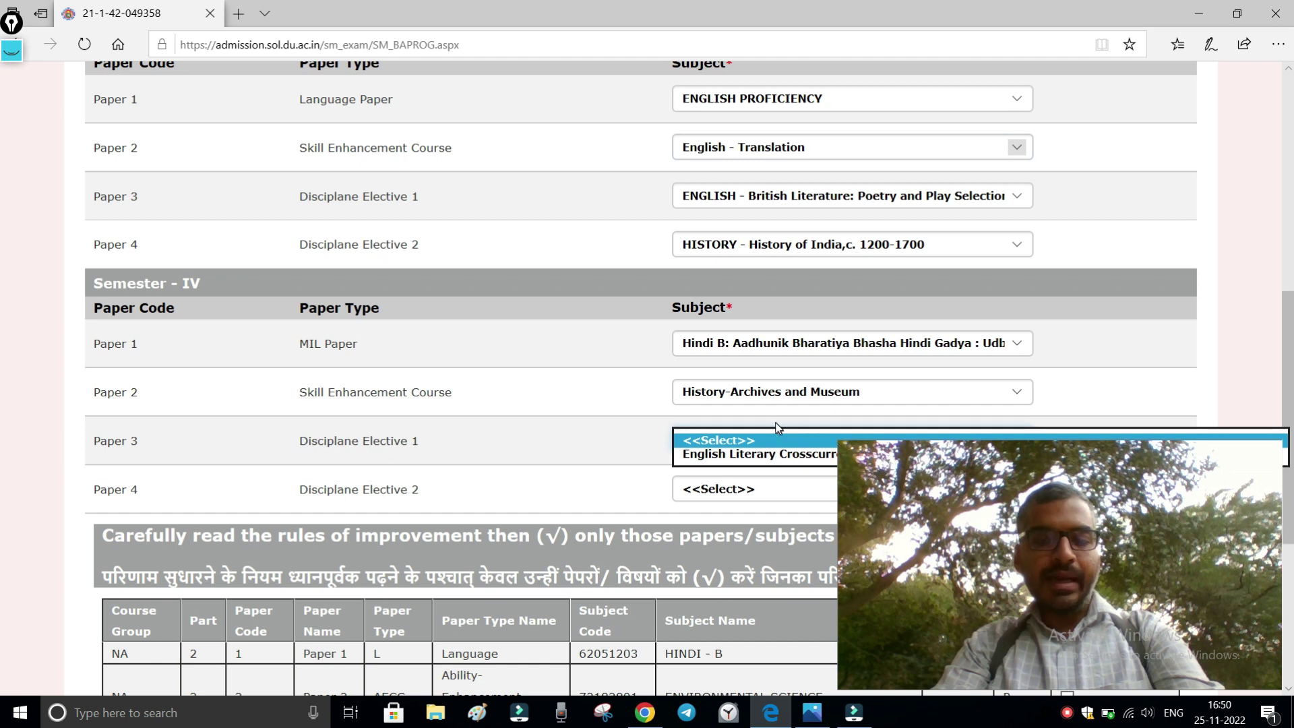
click(761, 455)
click(734, 490)
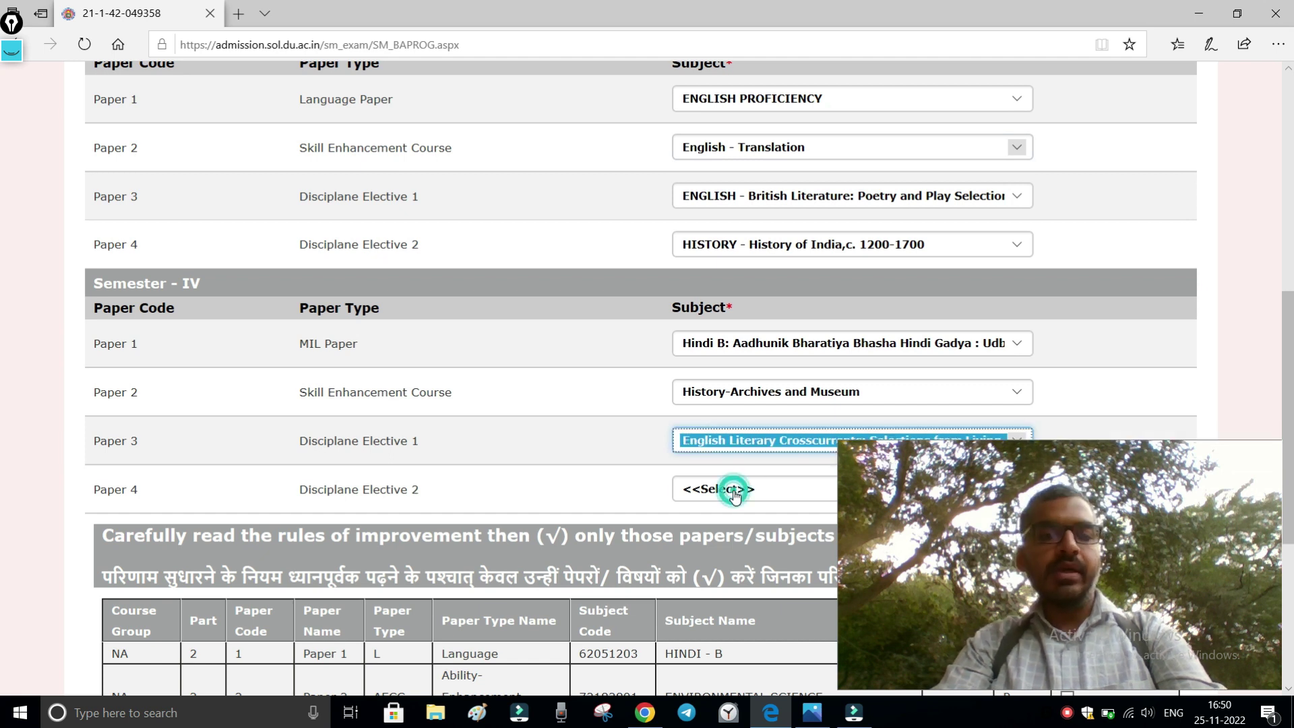
scroll(647, 377, down, 5)
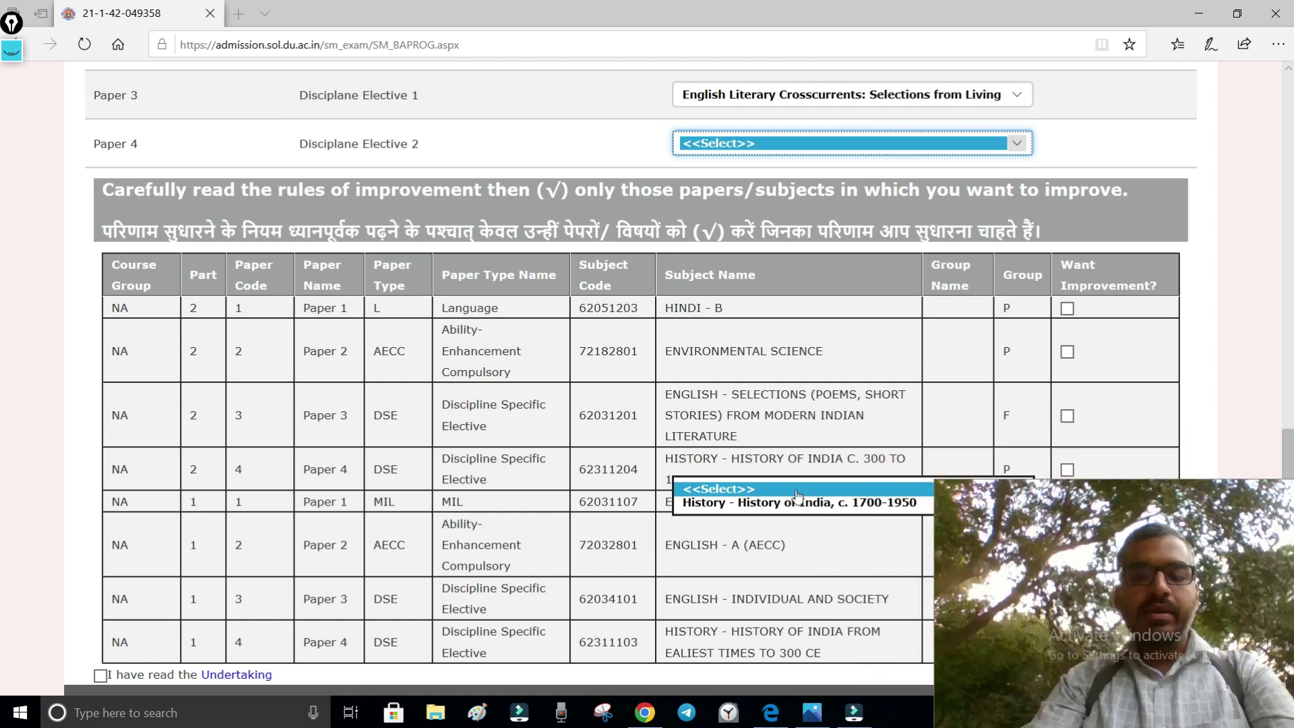
key(Down)
key(Return)
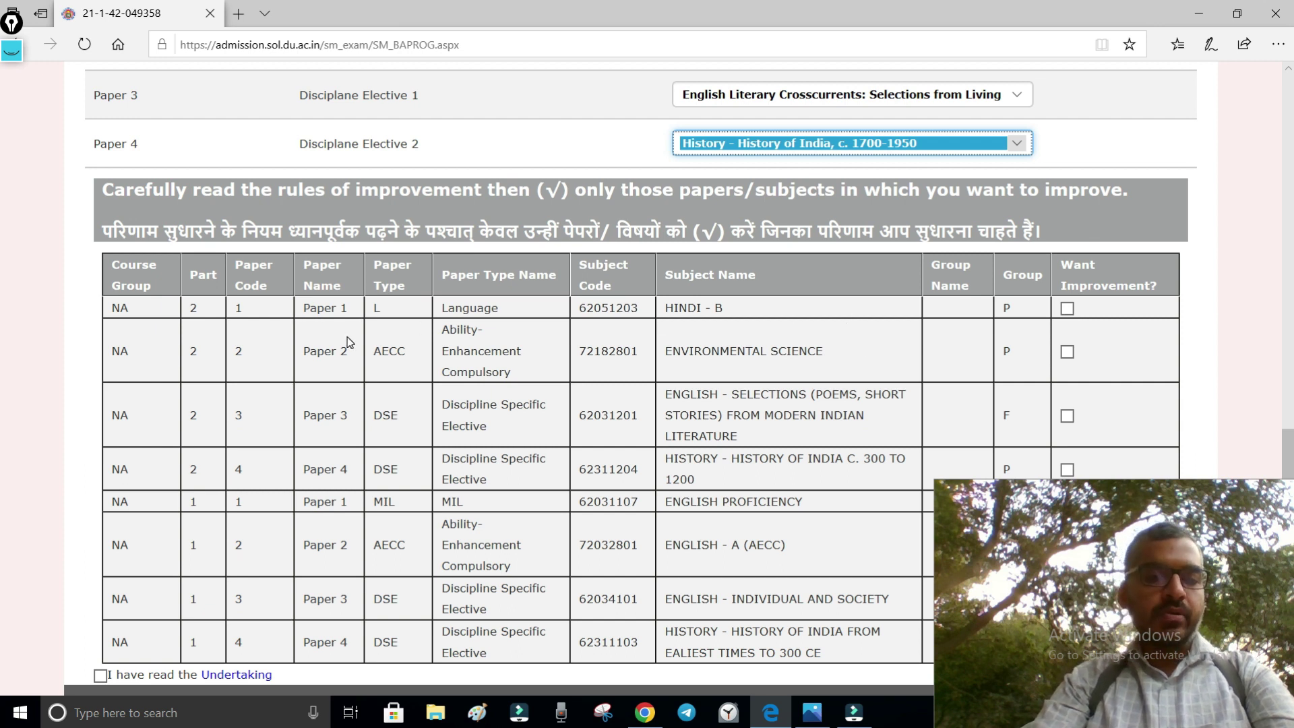
Clear the old screen drawing, circle the Part 2 and Part 1 rows of the improvement table, and underline beside the ENGLISH PROFICIENCY row.
click(15, 58)
click(13, 55)
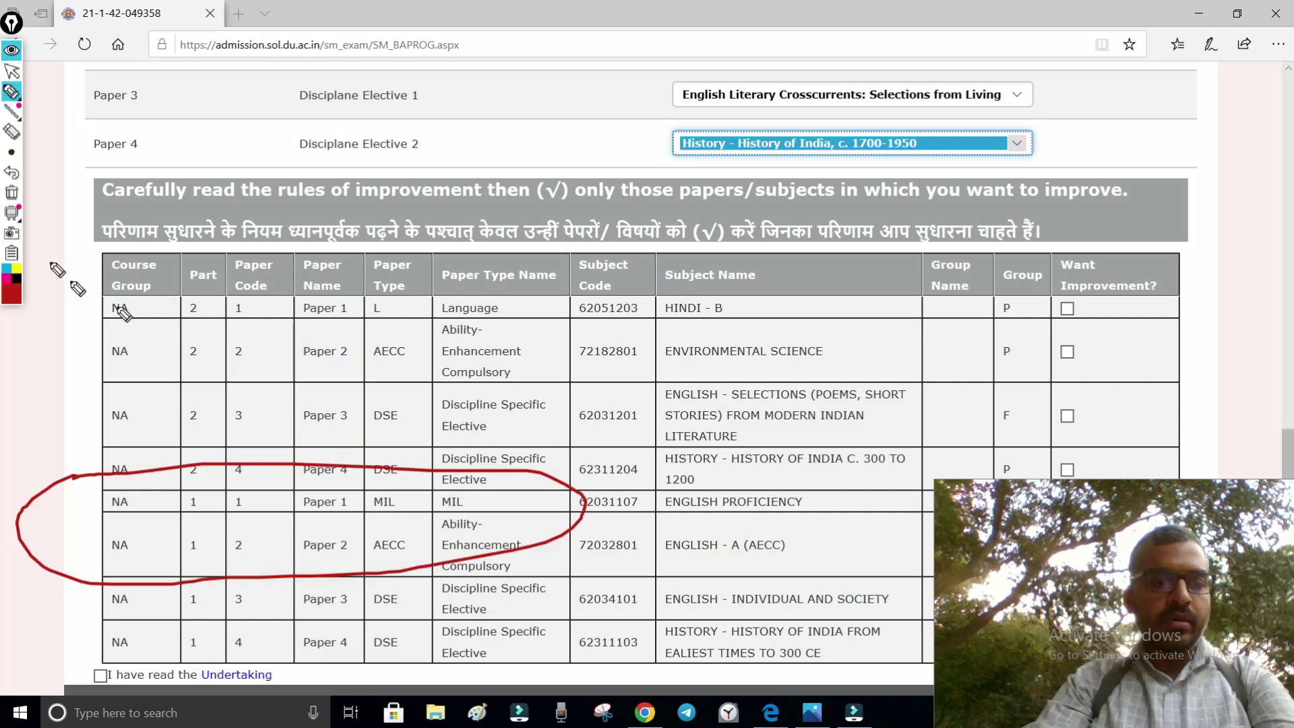
click(16, 168)
mouse_move(191, 282)
mouse_down()
mouse_move(165, 340)
mouse_move(202, 506)
mouse_move(216, 459)
mouse_up()
mouse_move(182, 514)
mouse_down()
mouse_move(196, 684)
mouse_move(246, 529)
mouse_up()
drag(189, 488, 247, 530)
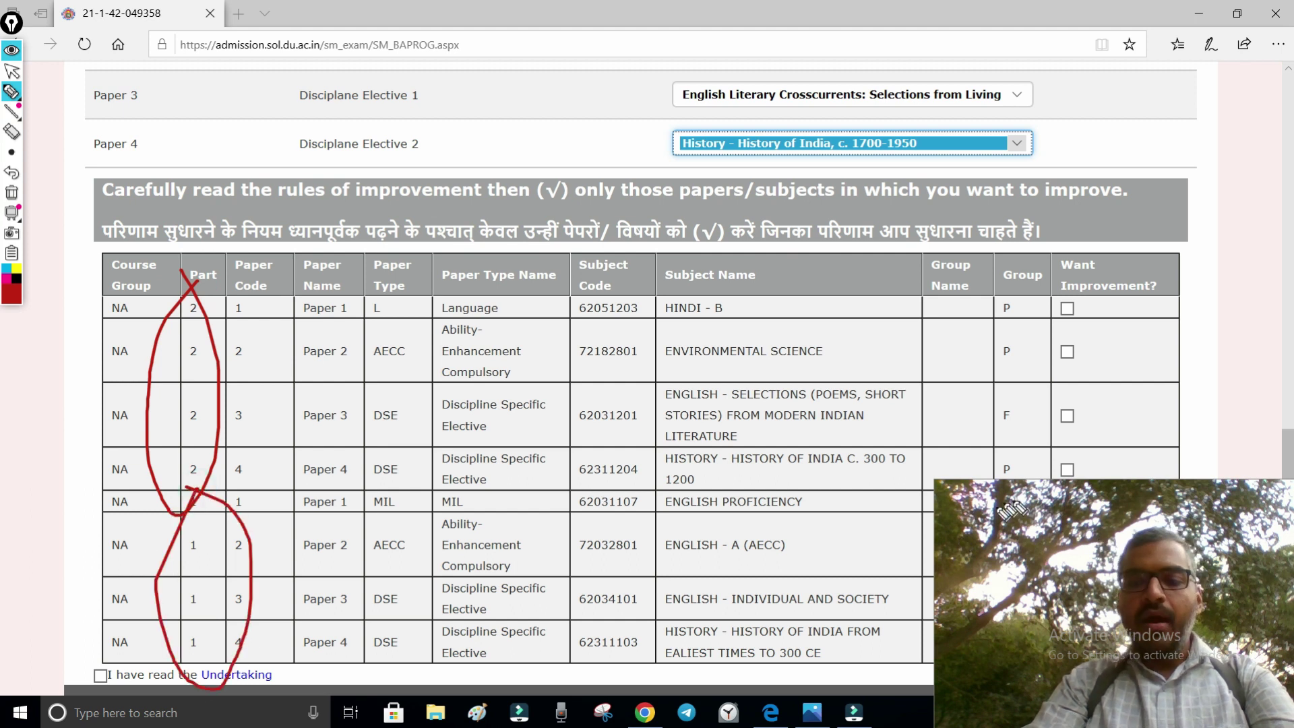
drag(983, 501, 886, 508)
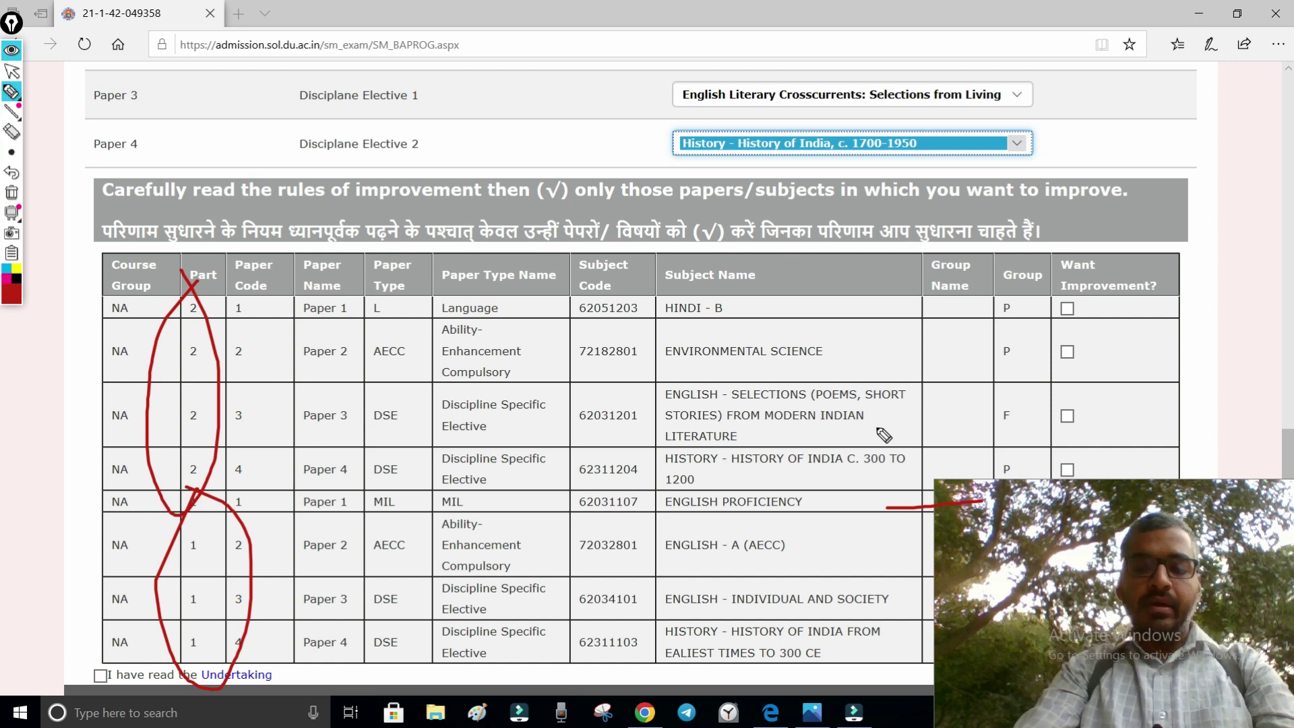
Handwrite Ab and Offline over the page with the pen, and hide the screen annotations.
click(477, 133)
mouse_move(441, 229)
mouse_down()
mouse_move(469, 111)
mouse_move(502, 212)
mouse_up()
drag(451, 162, 519, 172)
drag(519, 116, 550, 195)
click(11, 51)
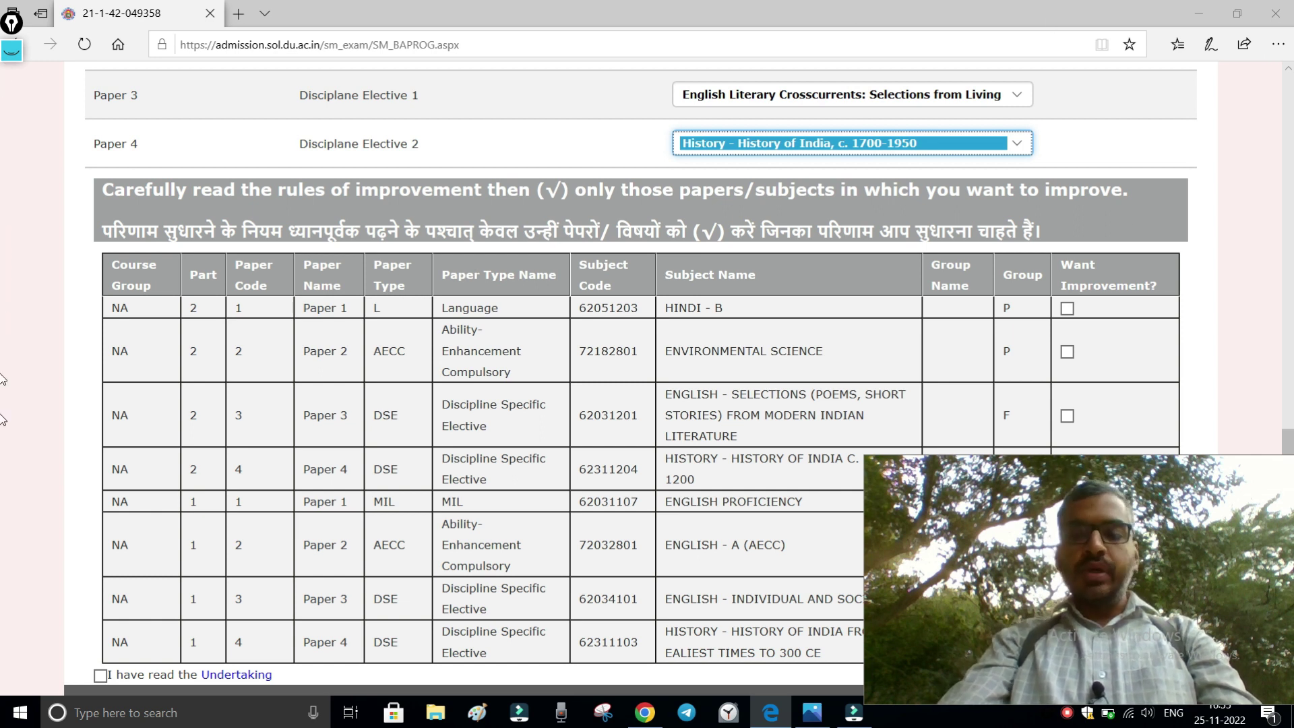
Mark the Part 2 Paper 3 subject ENGLISH - SELECTIONS (POEMS, SHORT STORIES) FROM MODERN INDIAN LITERATURE for improvement.
drag(891, 488, 186, 205)
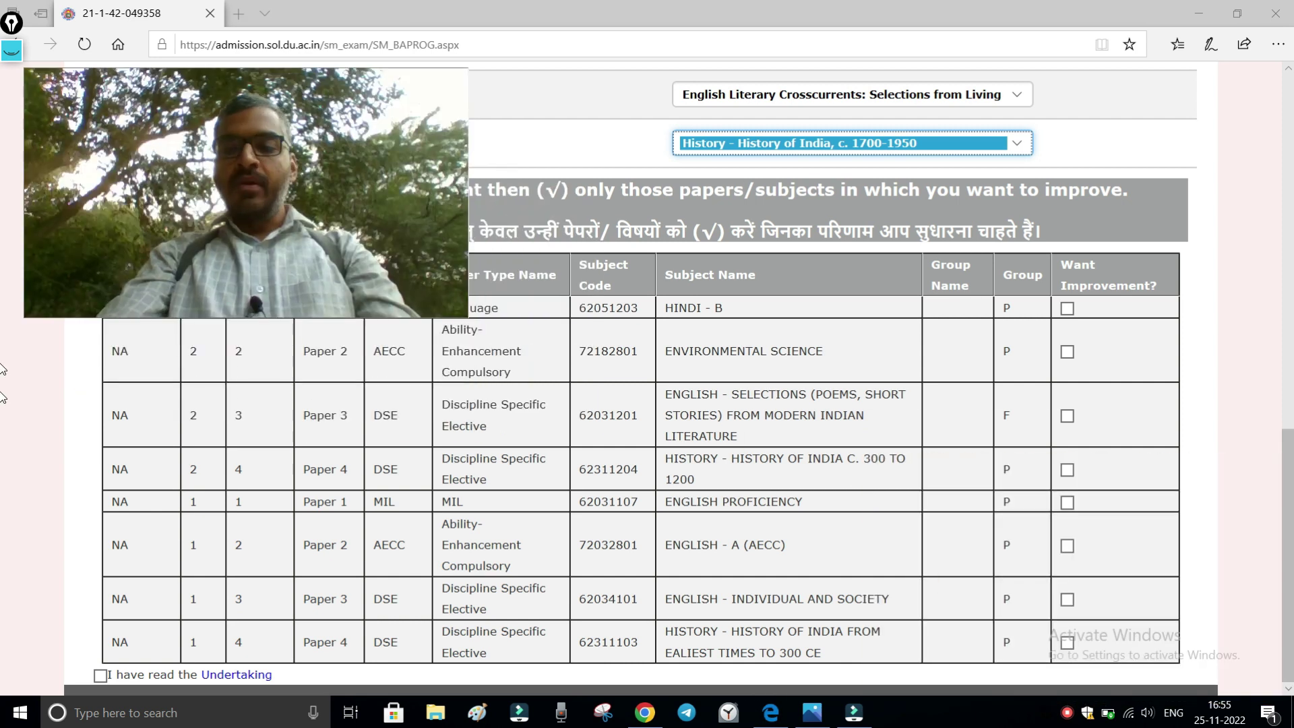
click(1068, 416)
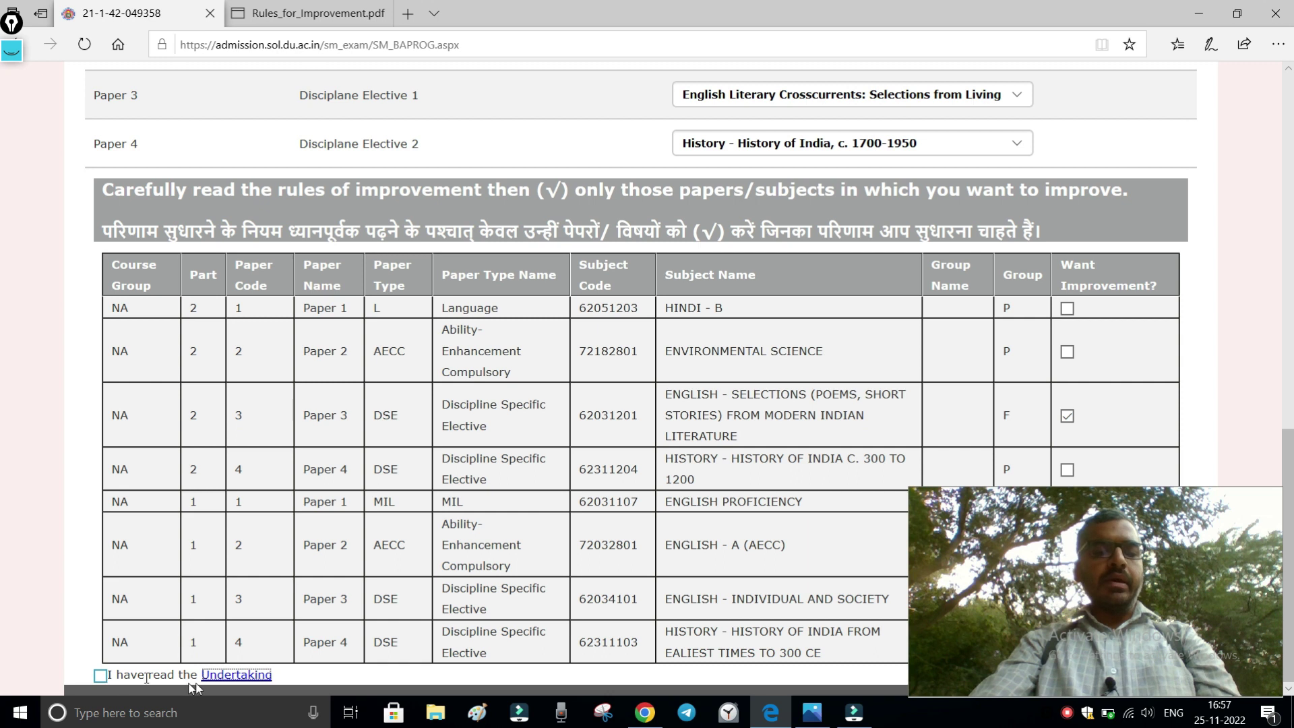
Open the Undertaking document and review its opening paragraph, selecting the examination year 2017-18.
click(239, 675)
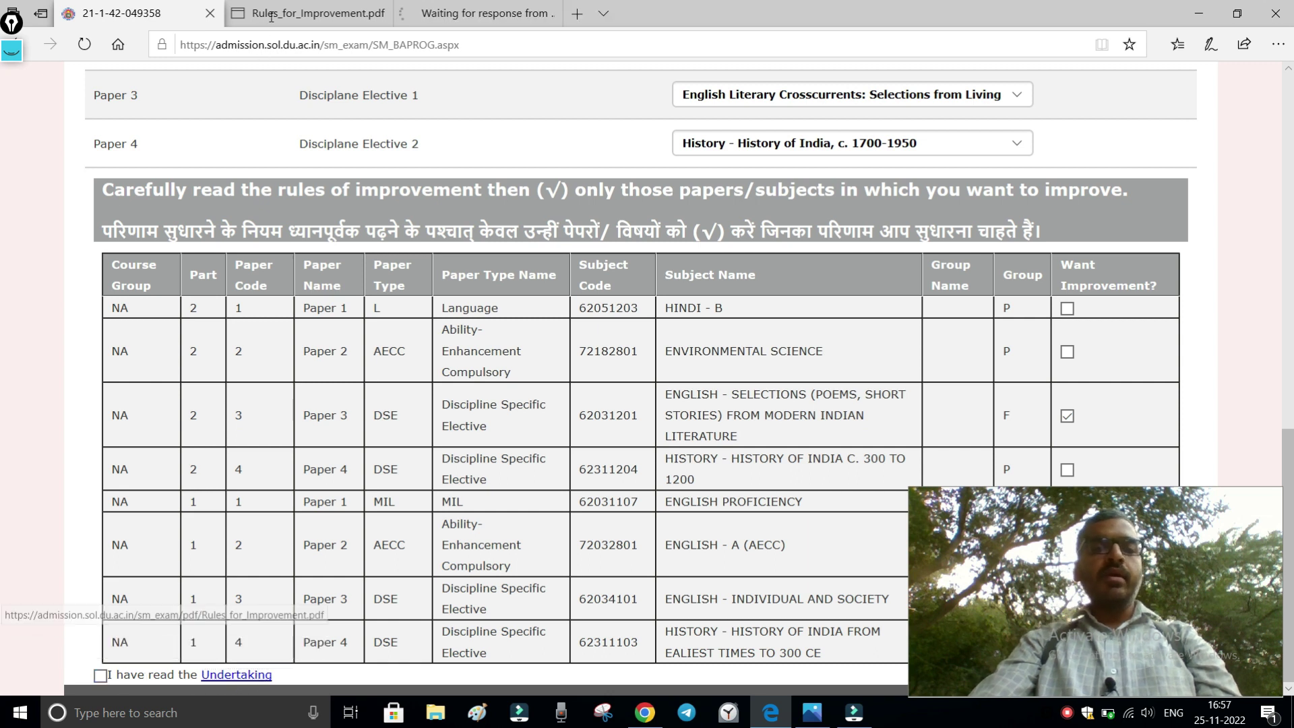
click(295, 15)
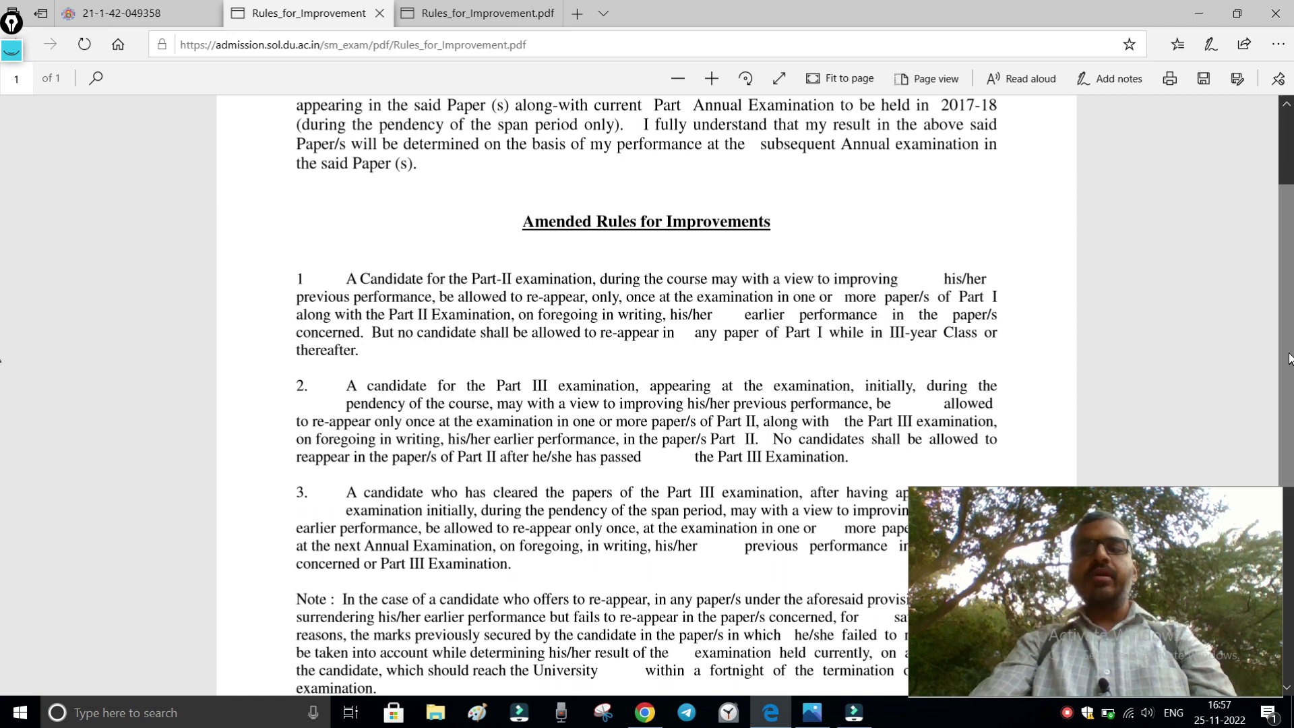
scroll(1291, 354, up, 2)
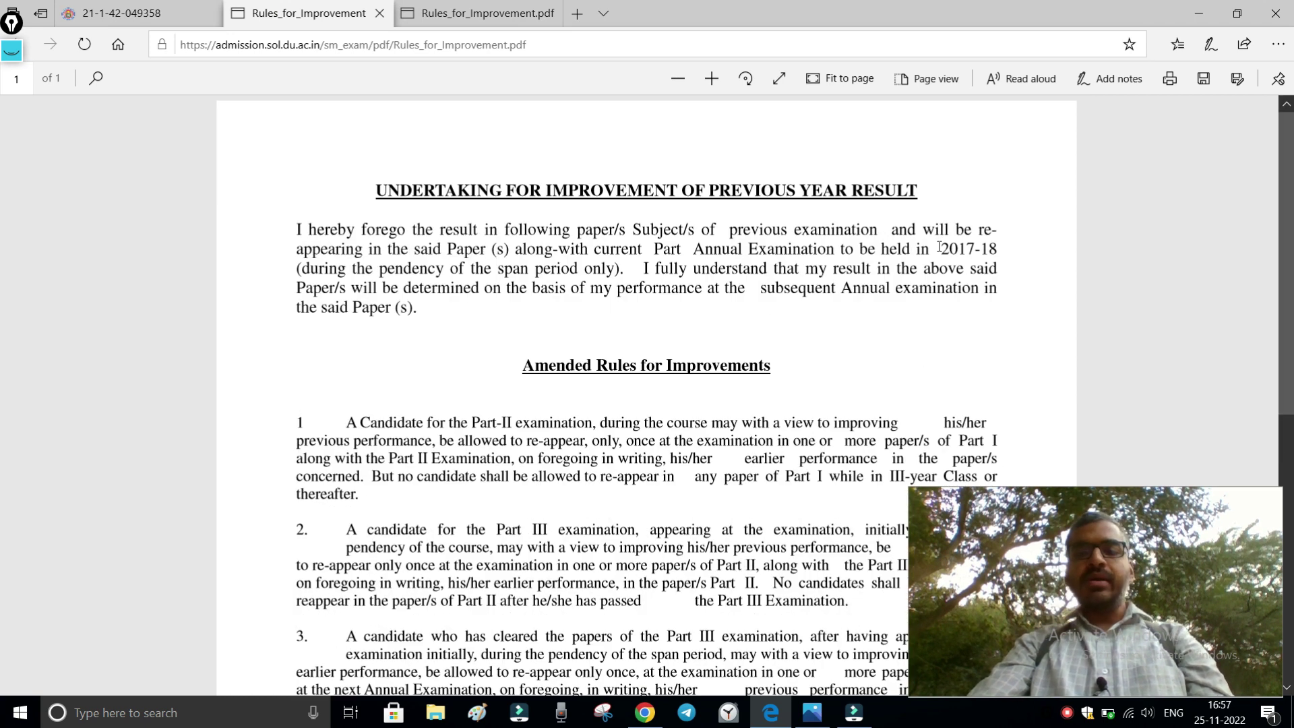
click(939, 247)
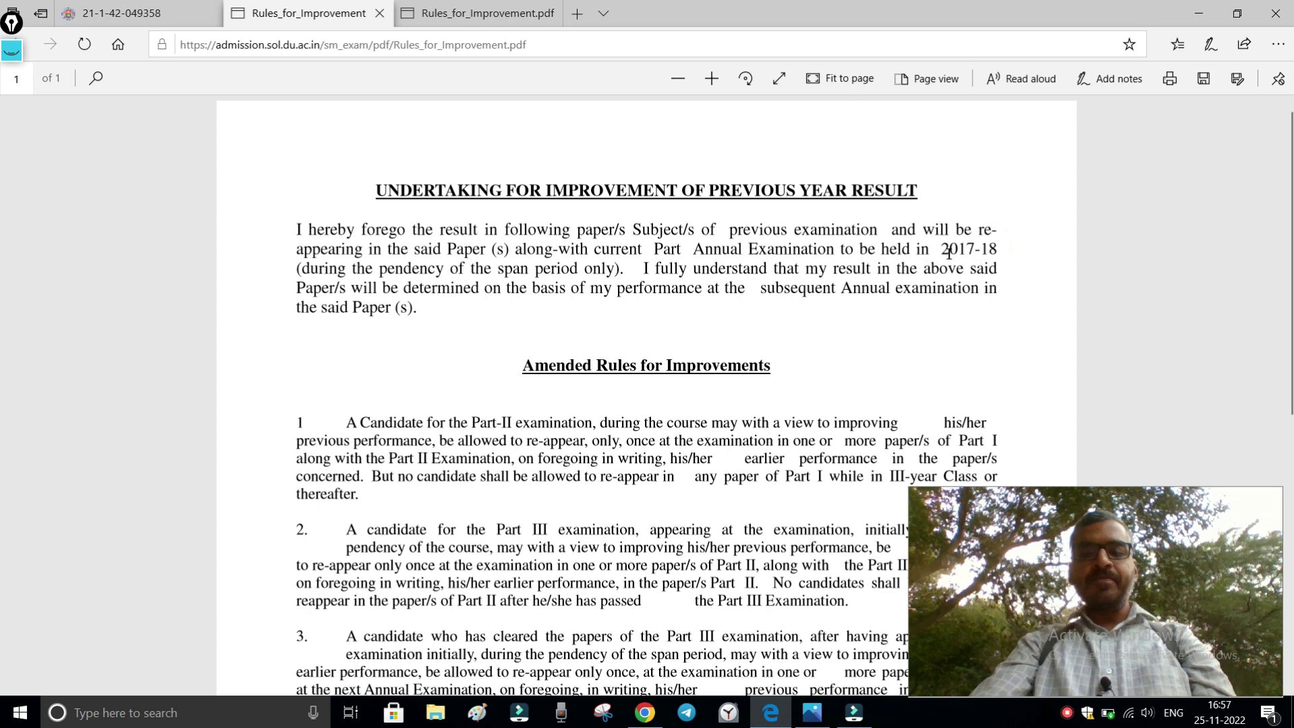
drag(942, 249, 1000, 244)
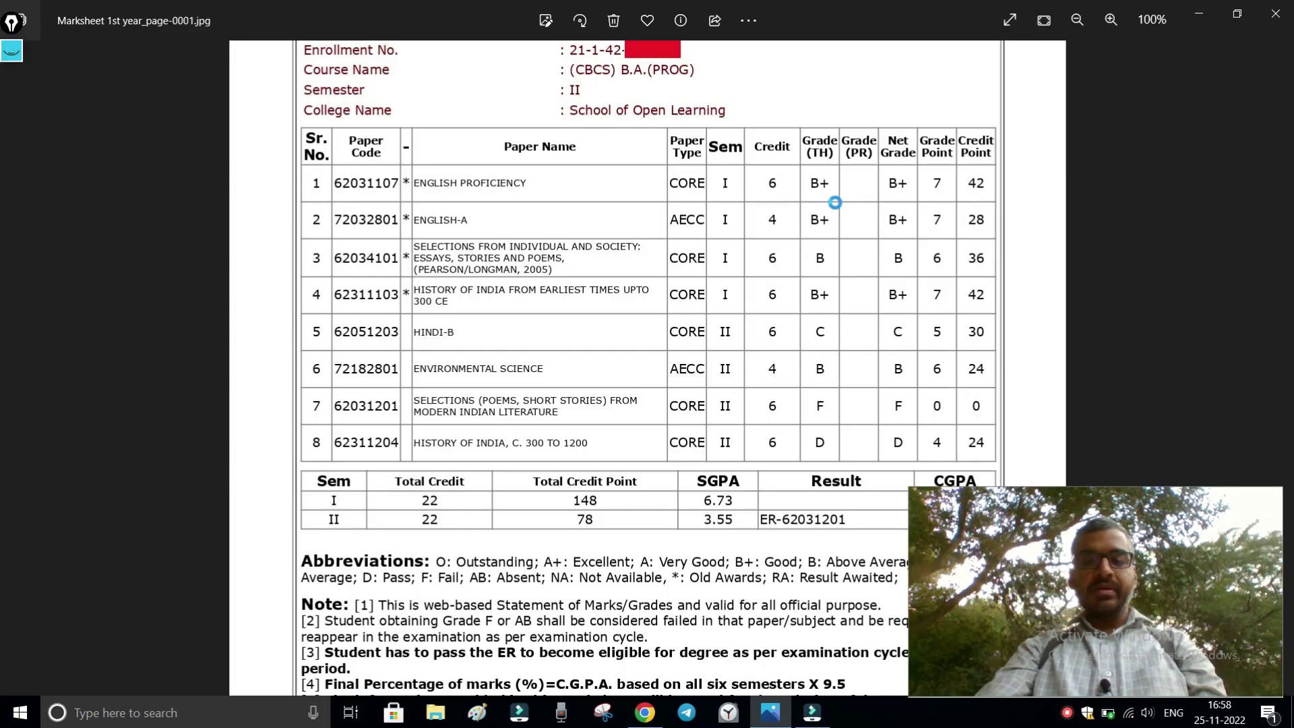
Bring up the screen annotation tools over the first-year marksheet and clear all earlier drawings.
drag(971, 501, 986, 527)
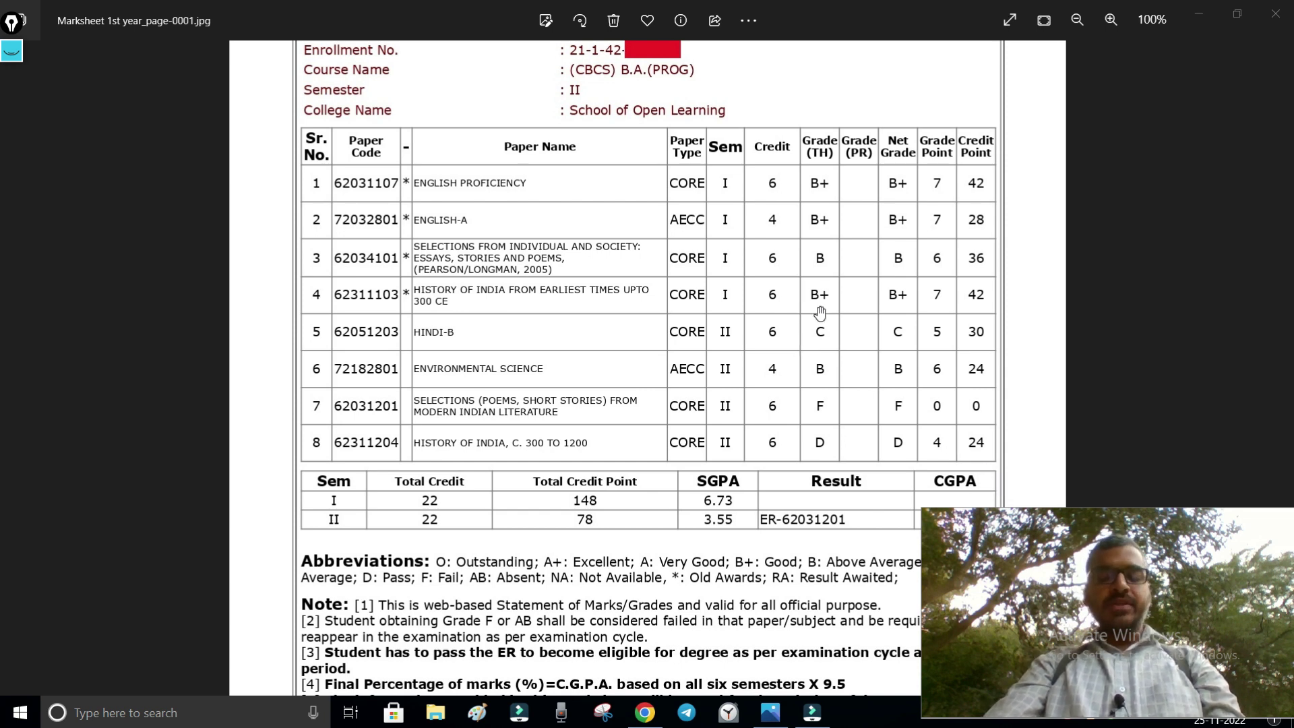
click(19, 52)
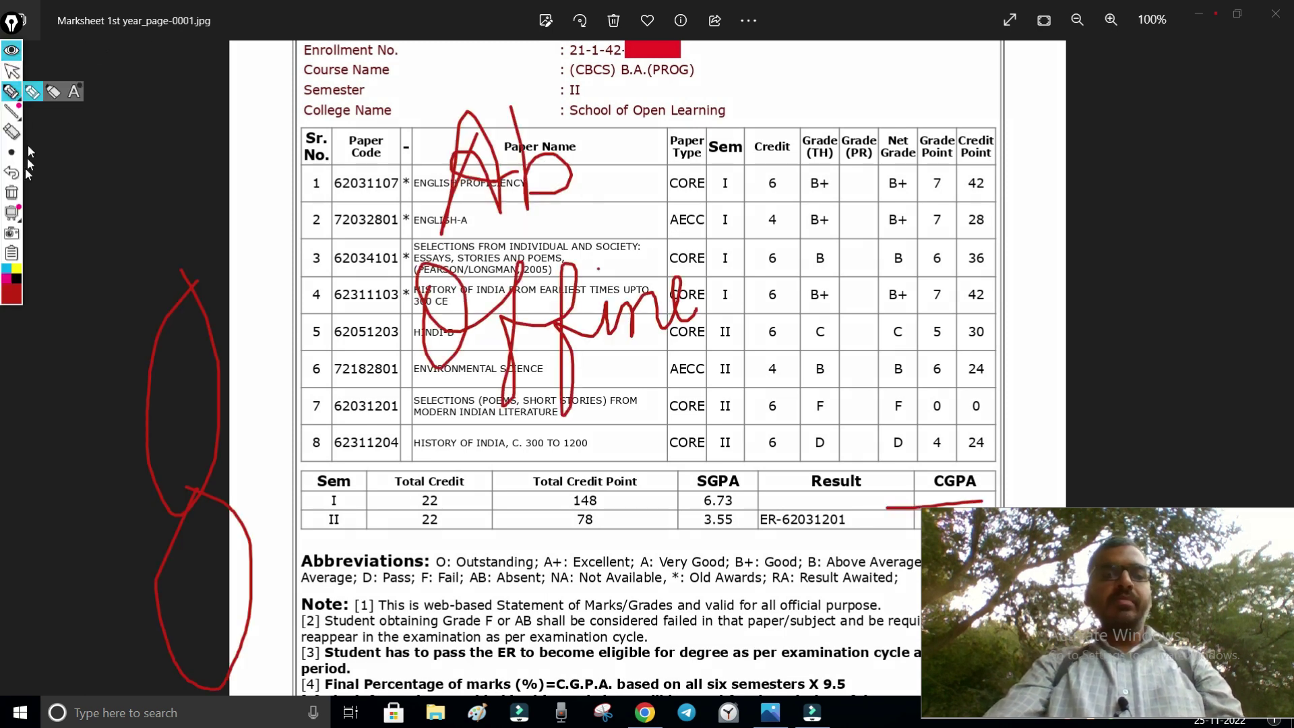
click(12, 193)
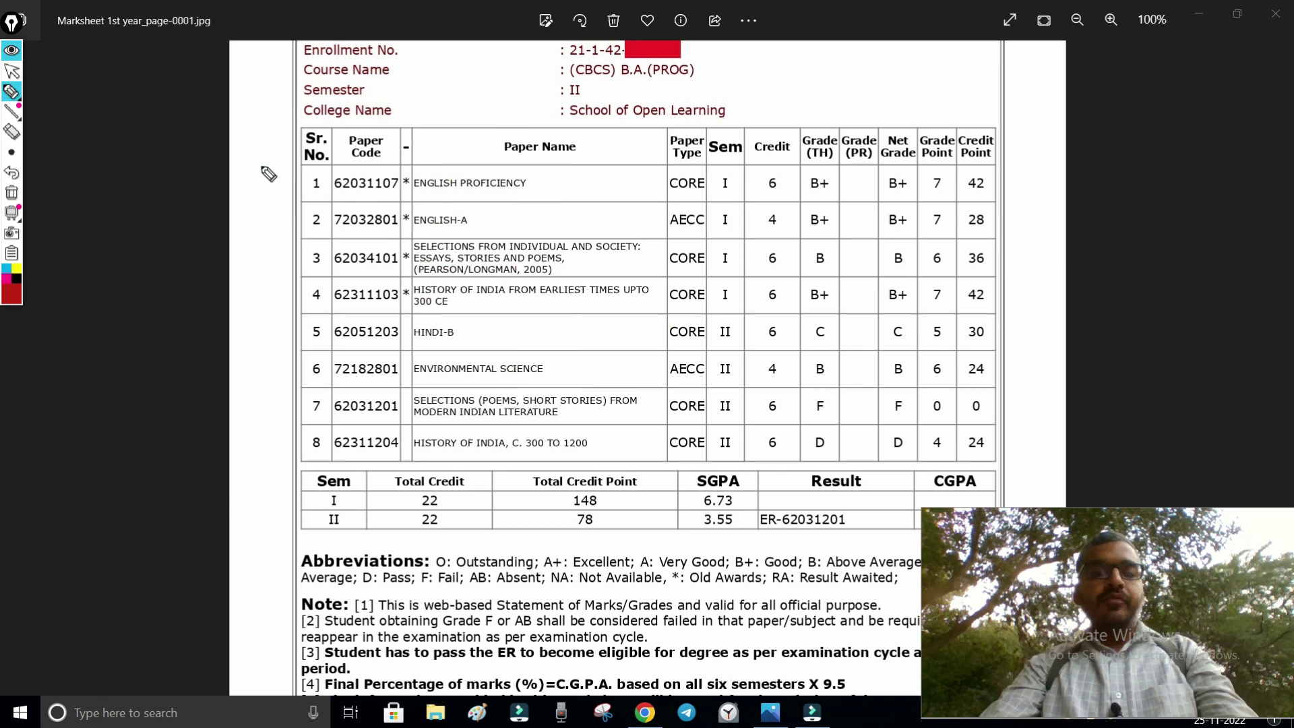